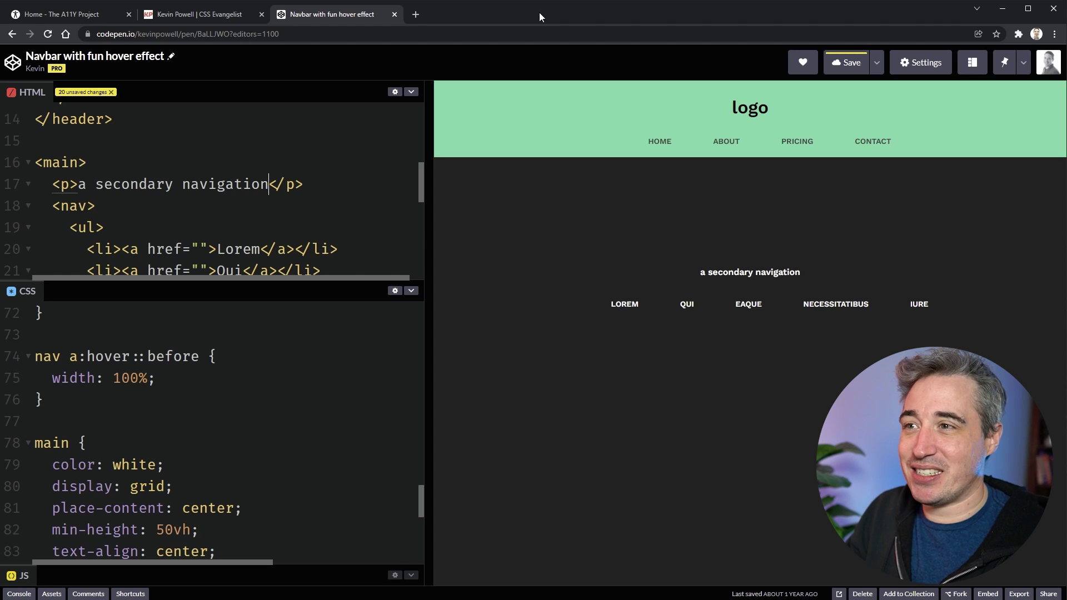
# Widen the live preview, collapse the CSS panel and give the HTML panel the full editor height
pyautogui.moveTo(429, 234); pyautogui.dragTo(271, 233)
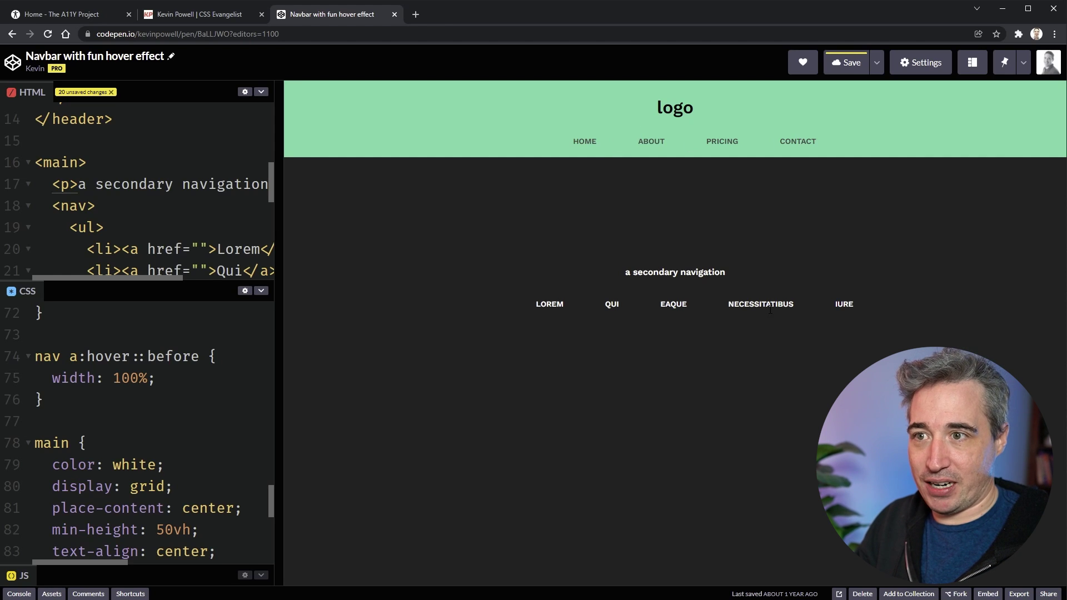
pyautogui.moveTo(167, 291); pyautogui.dragTo(167, 551)
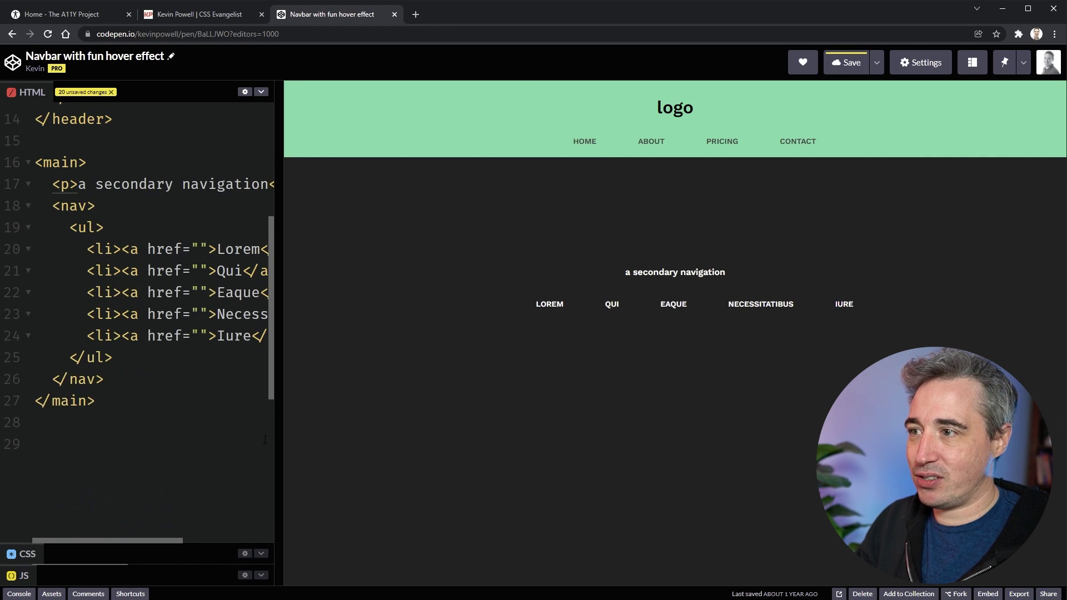
pyautogui.moveTo(283, 435); pyautogui.dragTo(522, 435)
pyautogui.scroll(4, 222, 278)
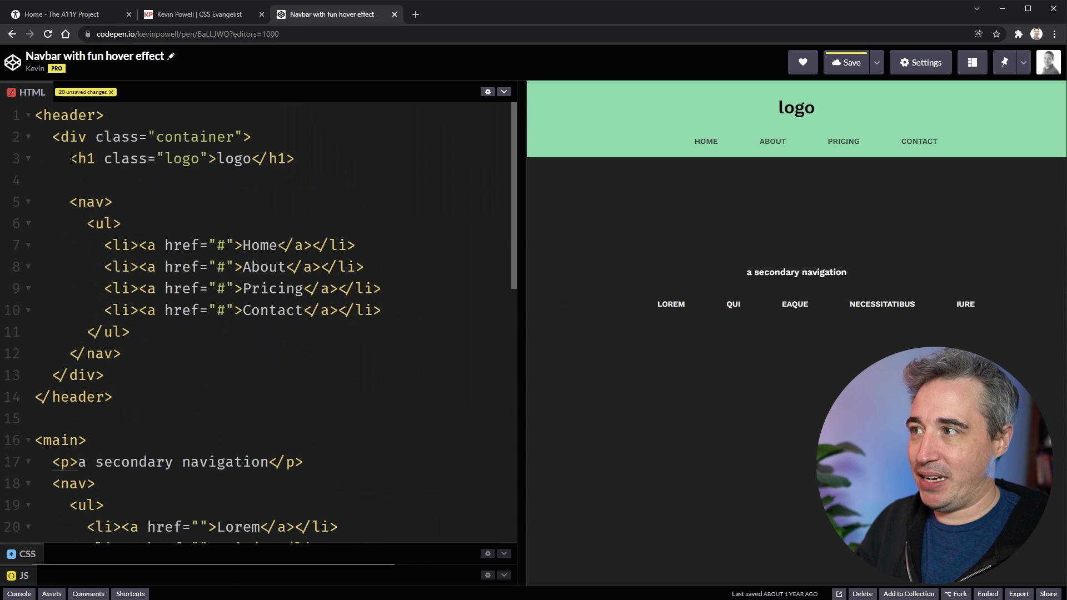
# Select the header's <nav> block on lines 5–12 of the HTML
pyautogui.click(78, 202)
pyautogui.moveTo(79, 202); pyautogui.dragTo(104, 490)
pyautogui.scroll(-3, 76, 328)
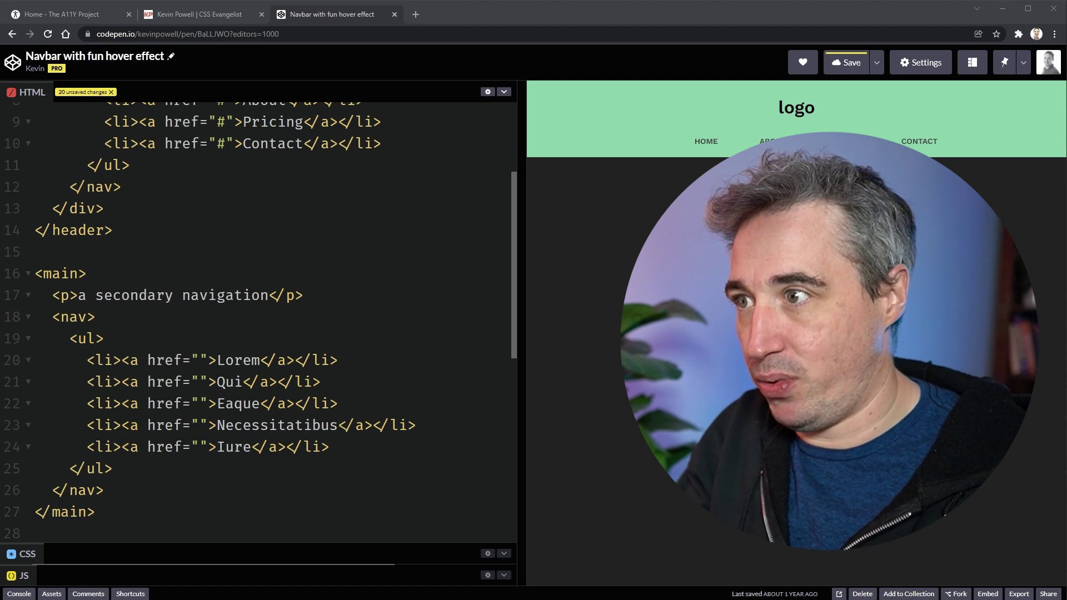
pyautogui.scroll(3, 246, 314)
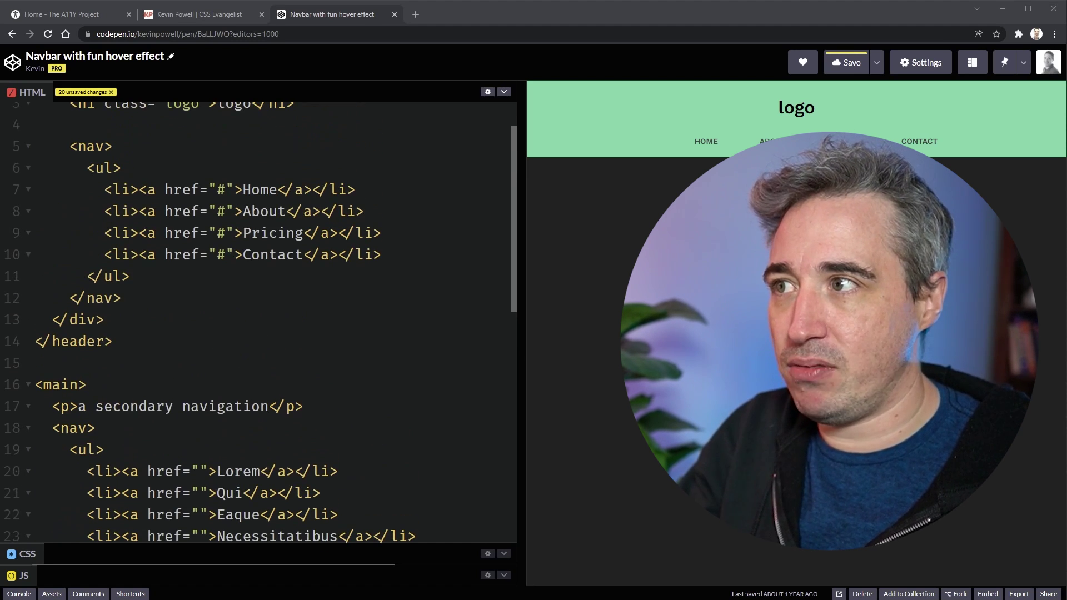
pyautogui.moveTo(35, 146); pyautogui.dragTo(148, 298)
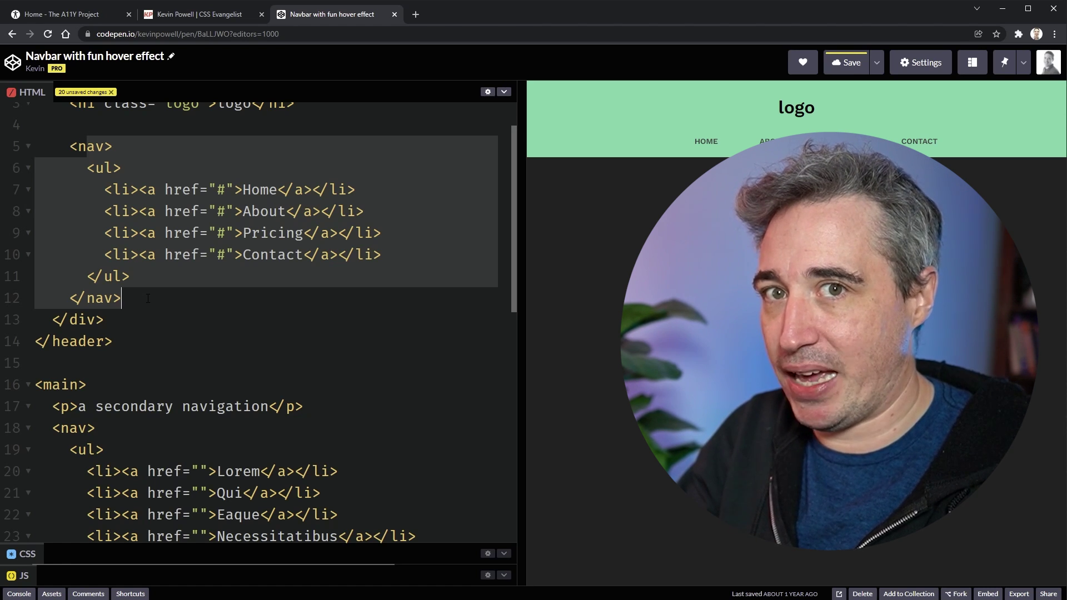
# Return to the browser showing the newly saved copy of the navbar pen
pyautogui.hotkey('alt', 'Tab')
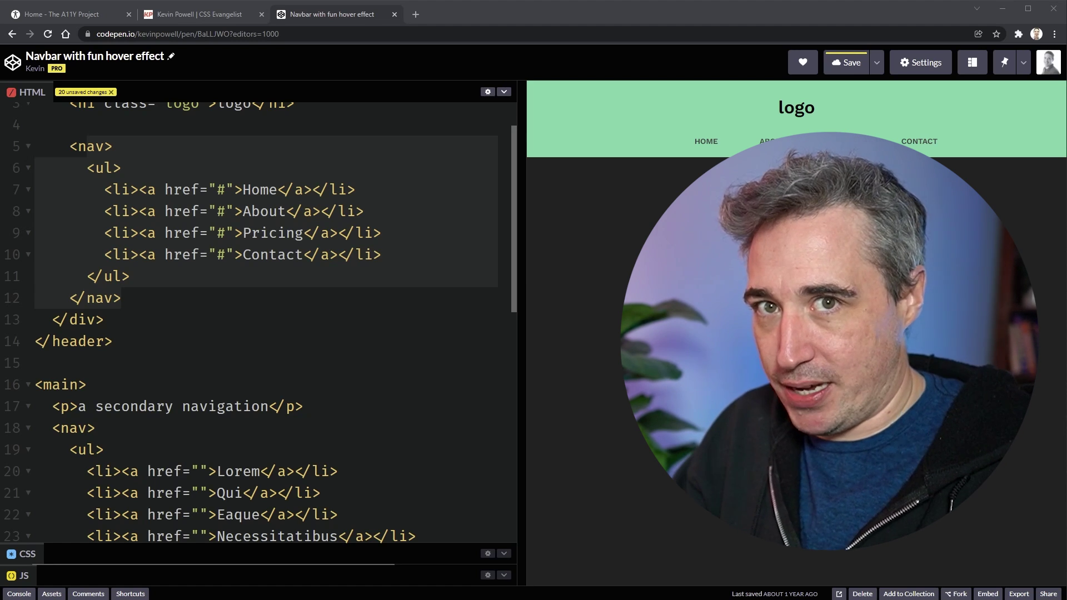
pyautogui.hotkey('alt', 'Tab')
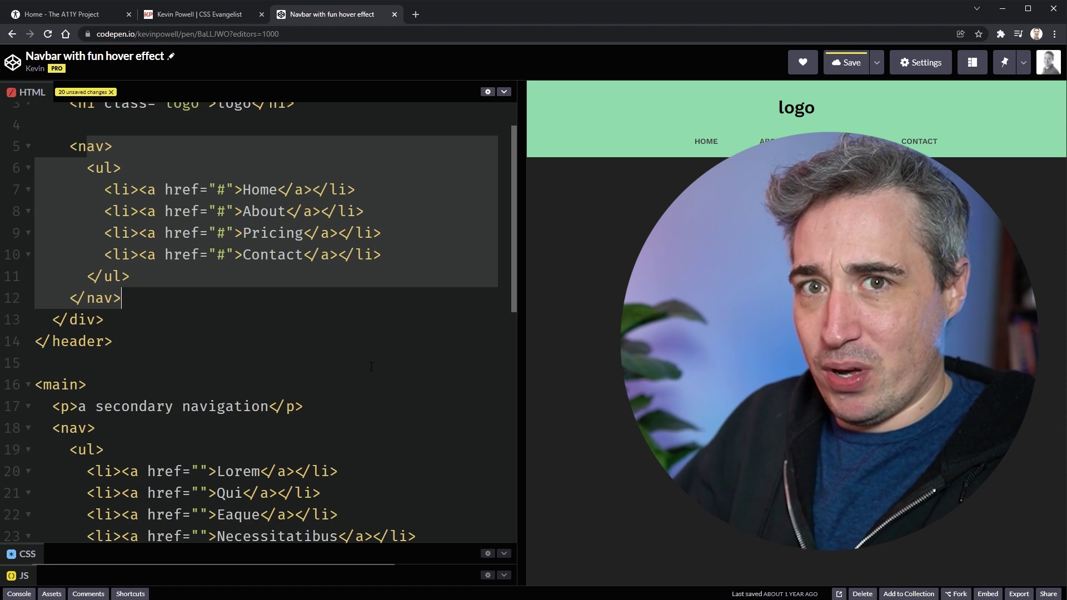
pyautogui.scroll(1, 371, 366)
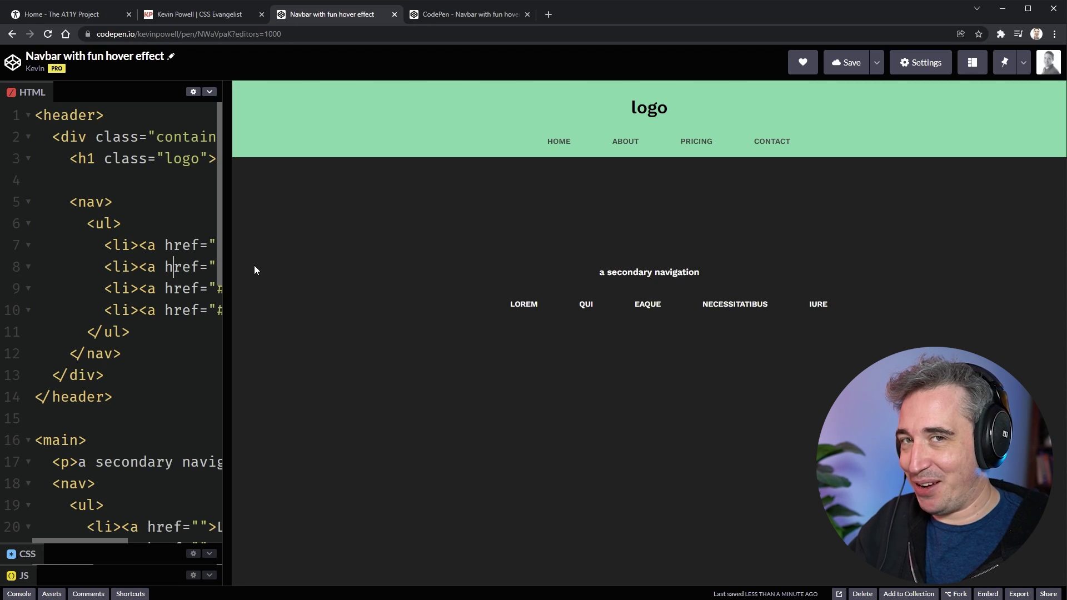
pyautogui.click(461, 18)
pyautogui.press('Tab')
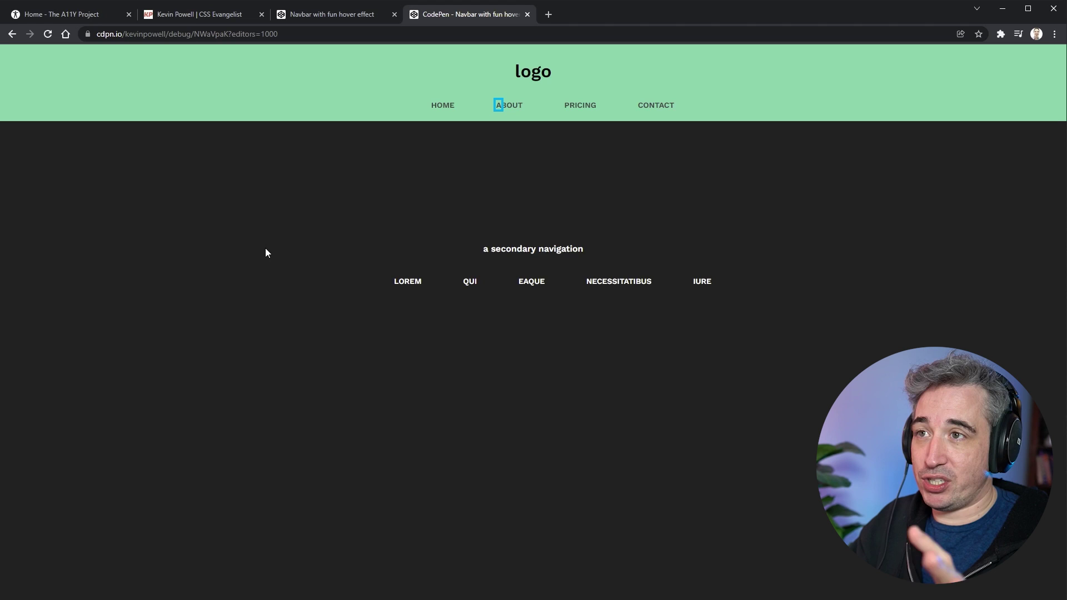
pyautogui.press('Tab')
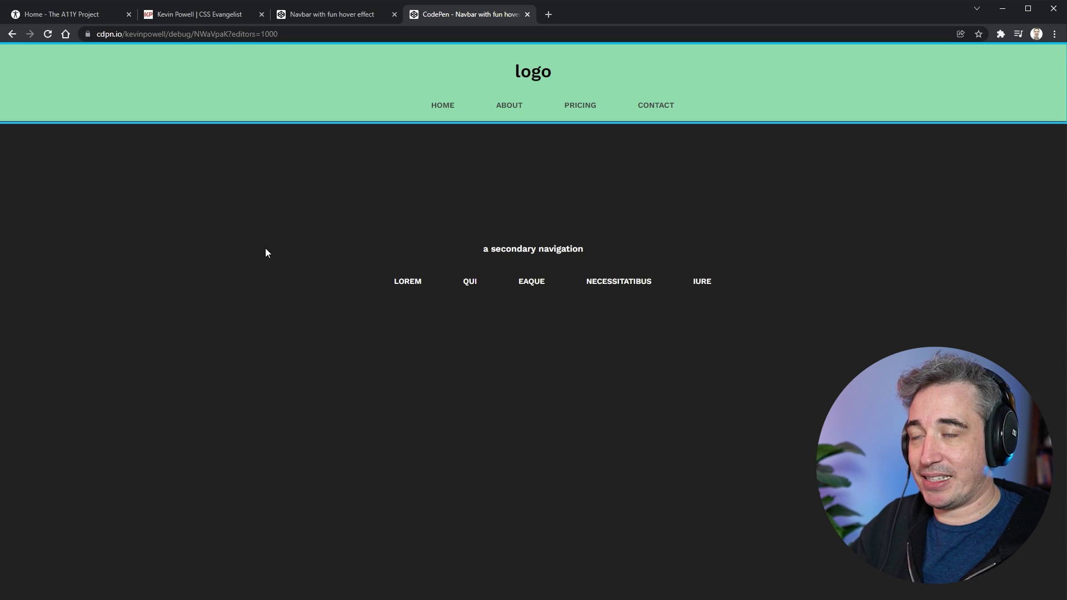
pyautogui.press('Tab')
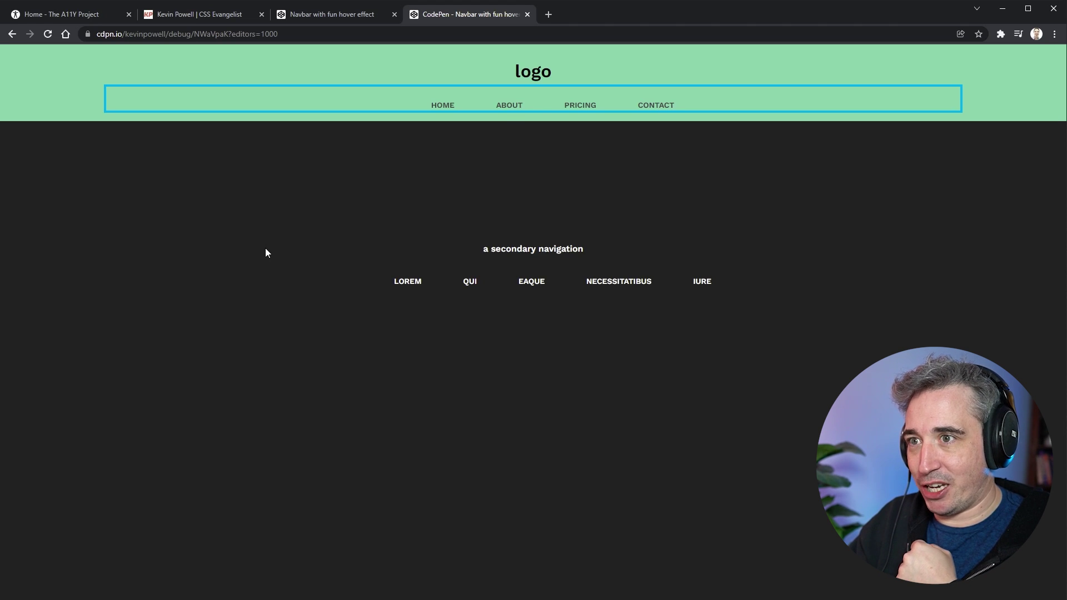
pyautogui.press('Tab')
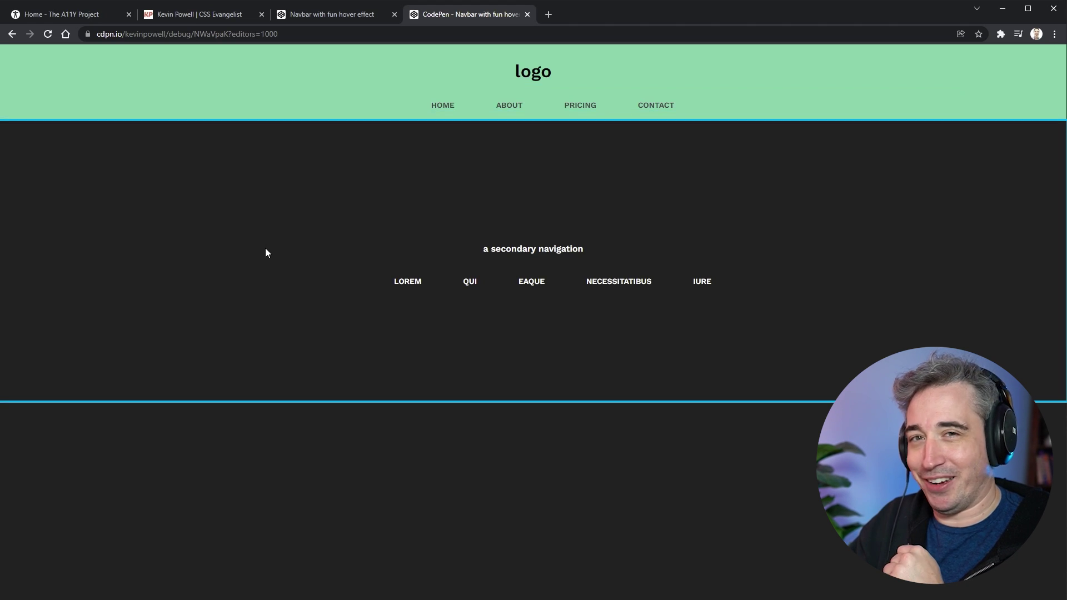
pyautogui.press('Tab')
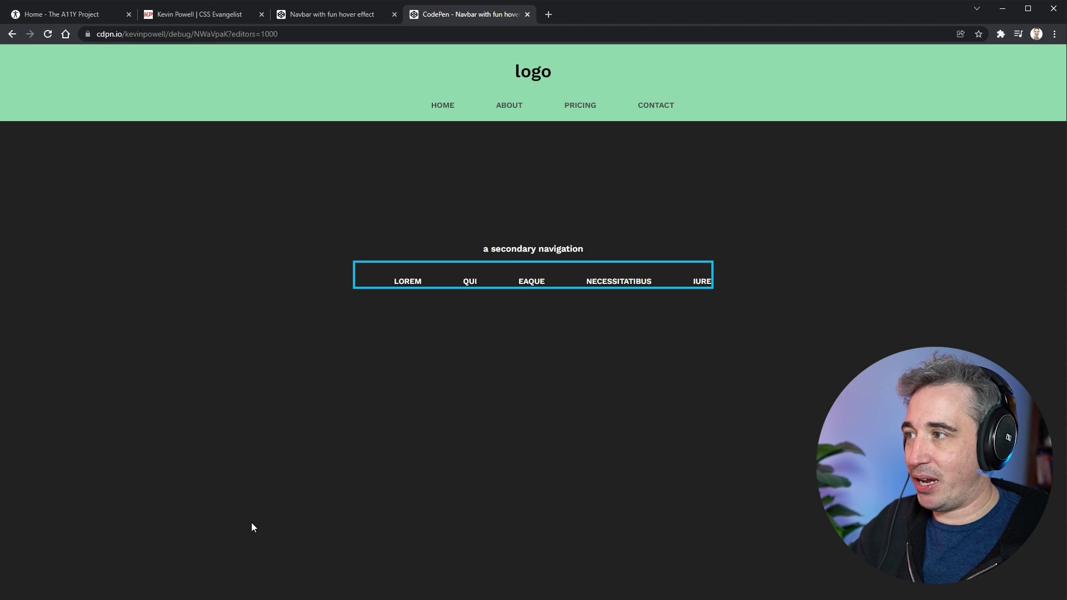
pyautogui.press('ctrl+super+Return')
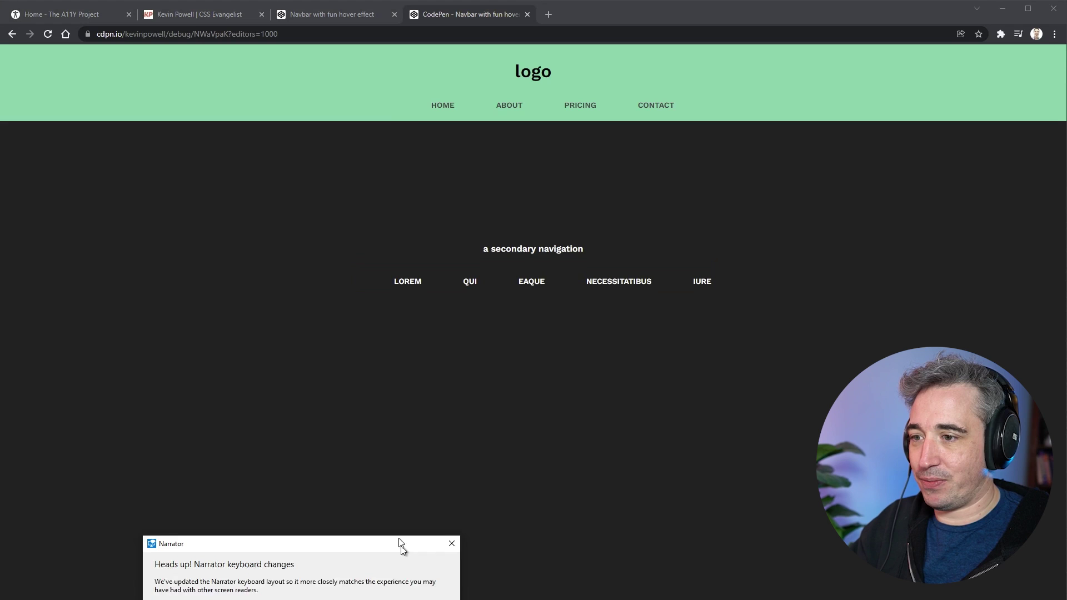
pyautogui.press('Escape')
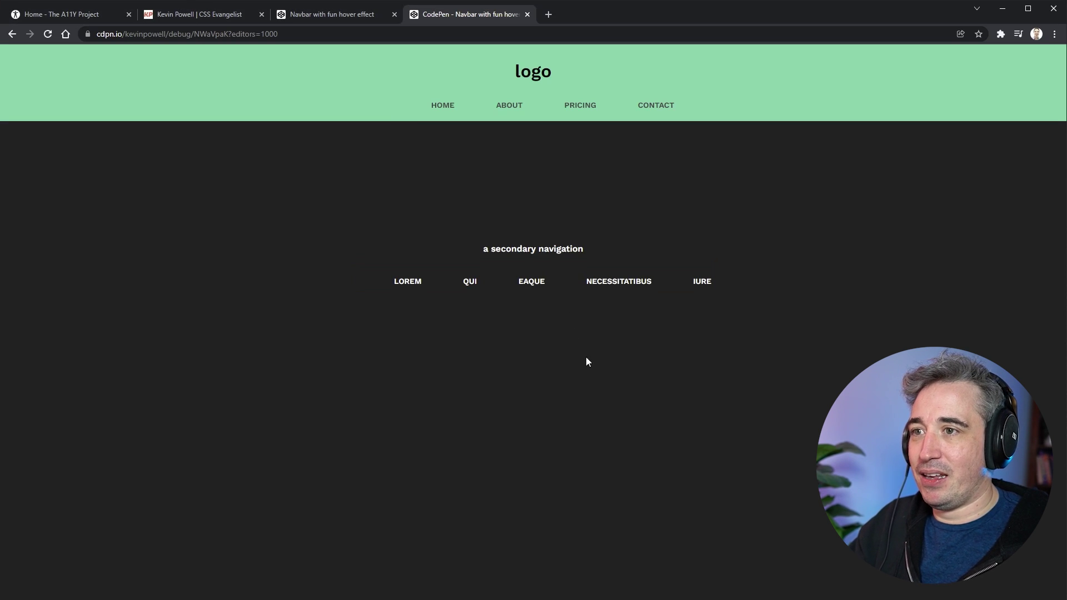
# Add aria-label="primary navigation" to the header <nav> in the widened HTML editor
pyautogui.click(332, 14)
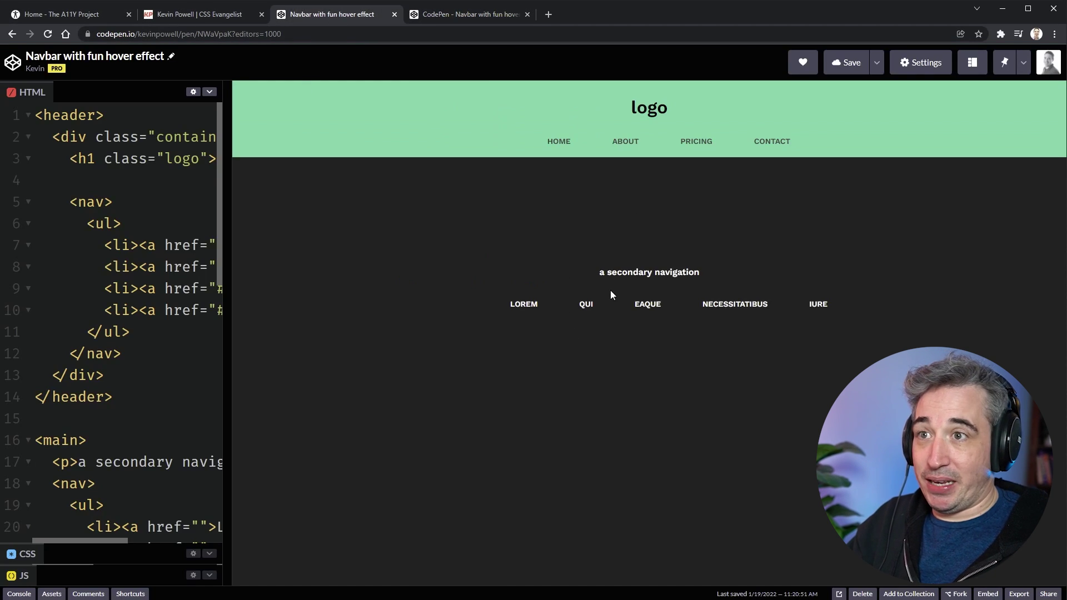
pyautogui.moveTo(228, 332); pyautogui.dragTo(510, 333)
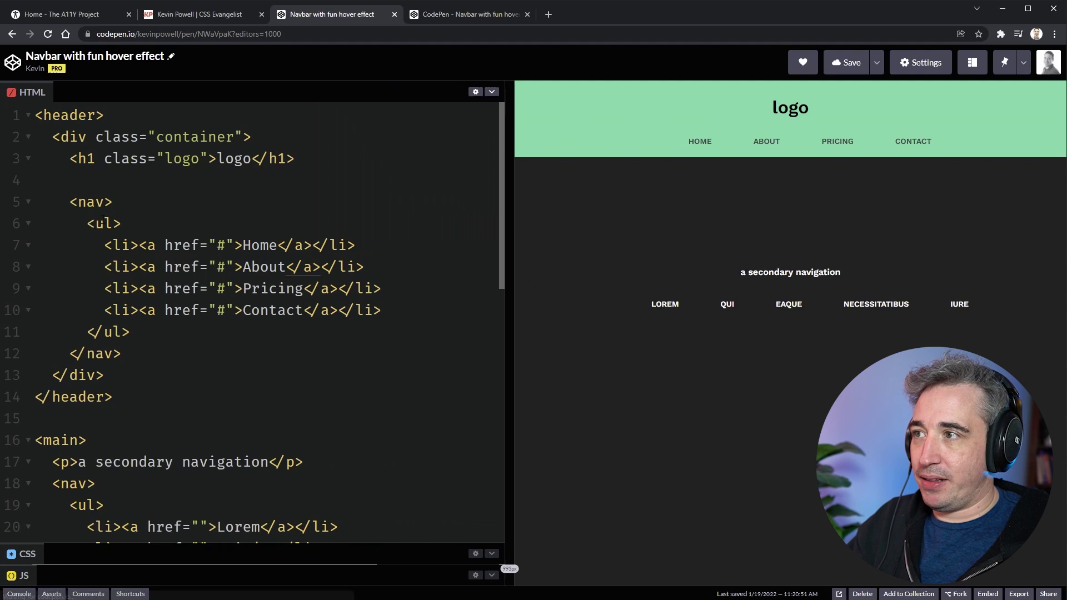
pyautogui.write('aria-label=')
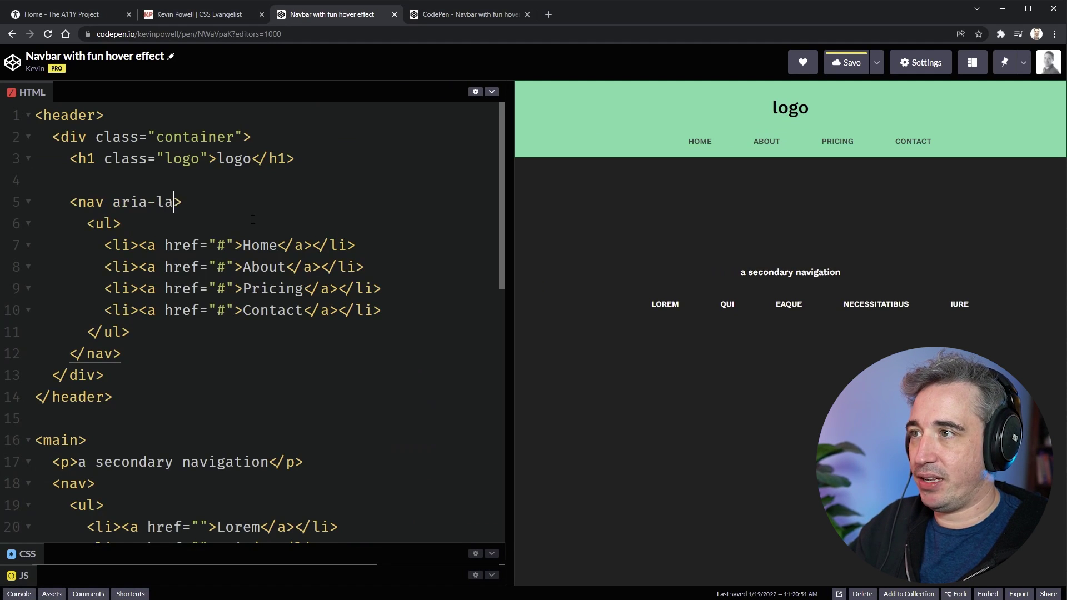
pyautogui.write('"primary')
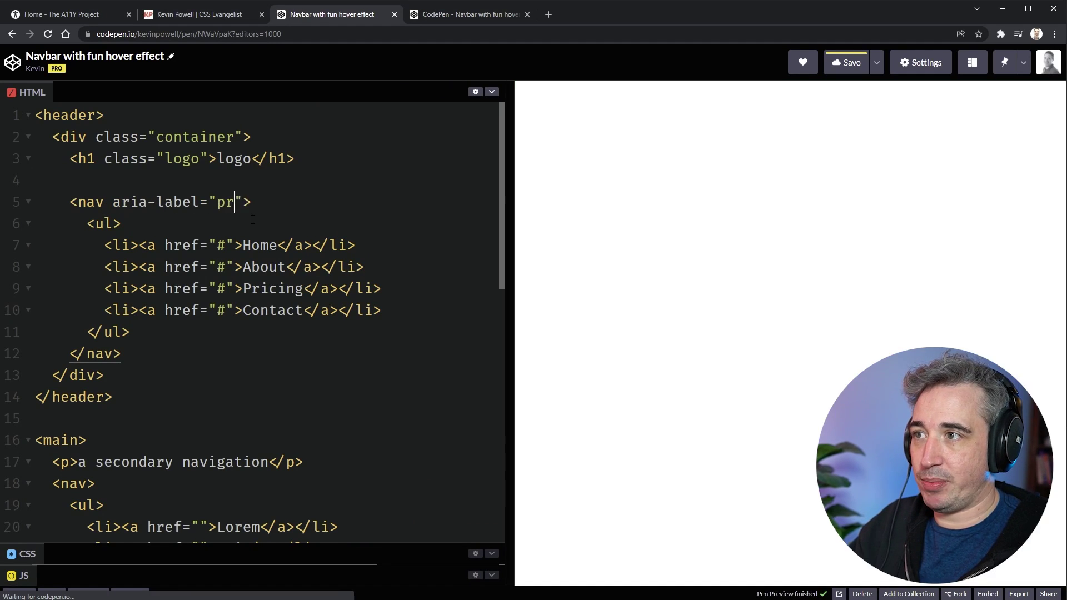
pyautogui.write(' navigation')
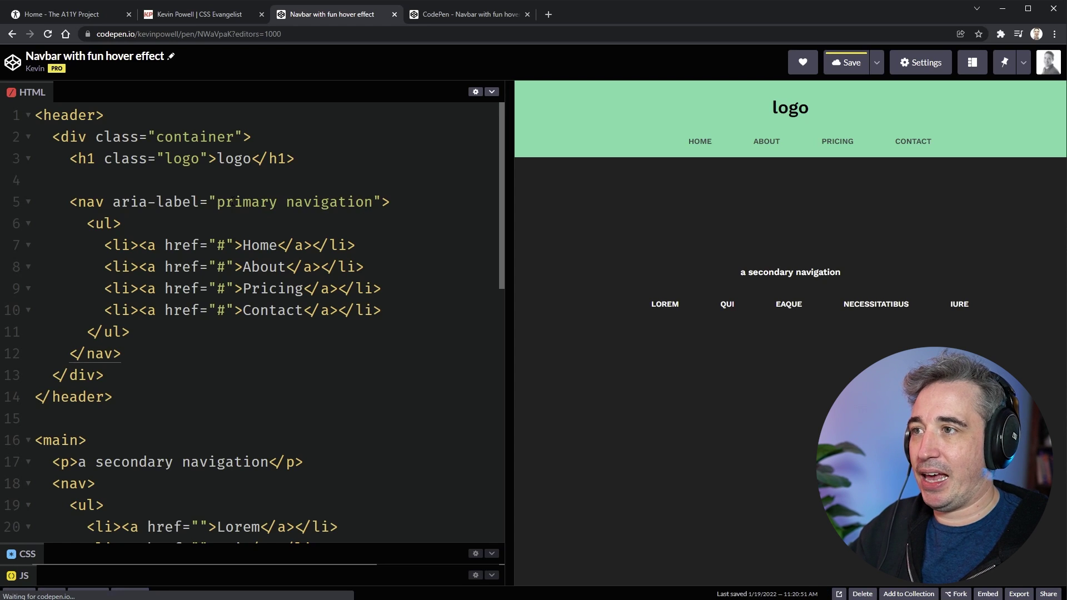
# Copy the attribute onto the main <nav> and change it to aria-label="secondary navigation"
pyautogui.moveTo(380, 206); pyautogui.dragTo(113, 202)
pyautogui.hotkey('ctrl', 'c')
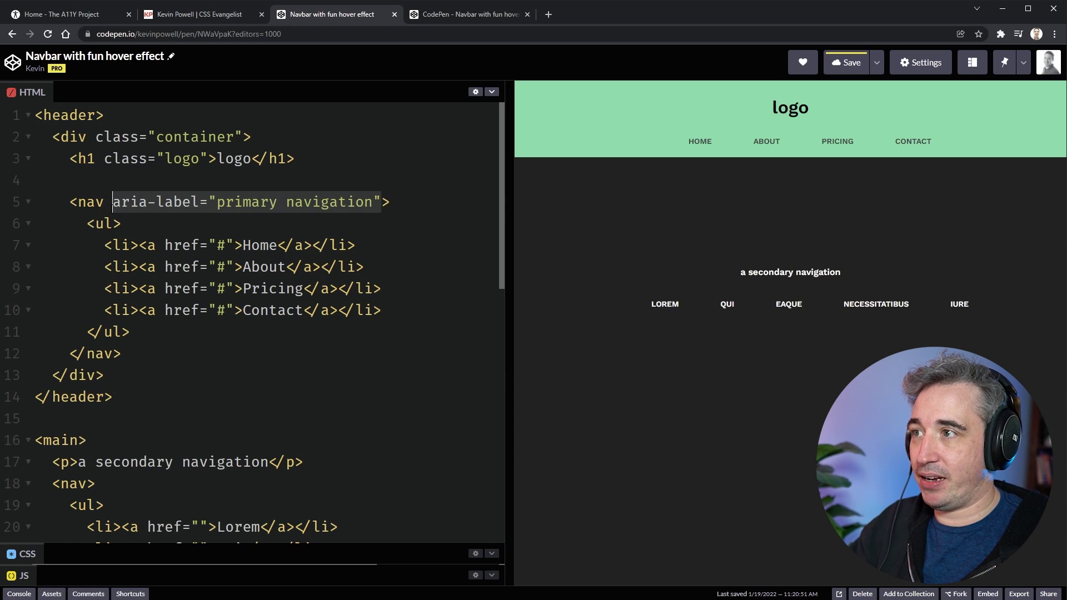
pyautogui.scroll(-2, 263, 370)
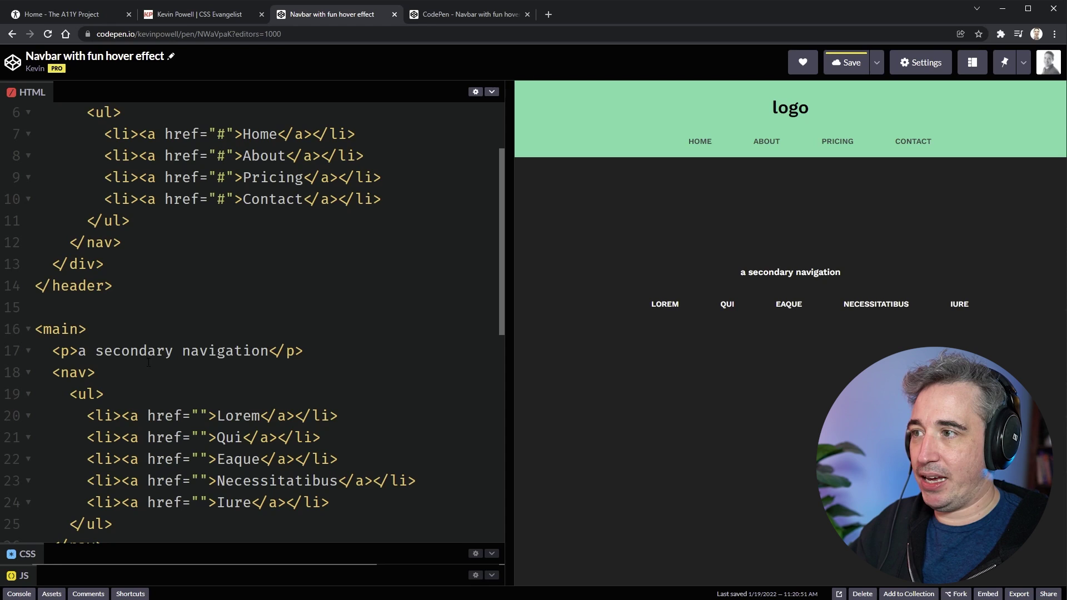
pyautogui.click(93, 372)
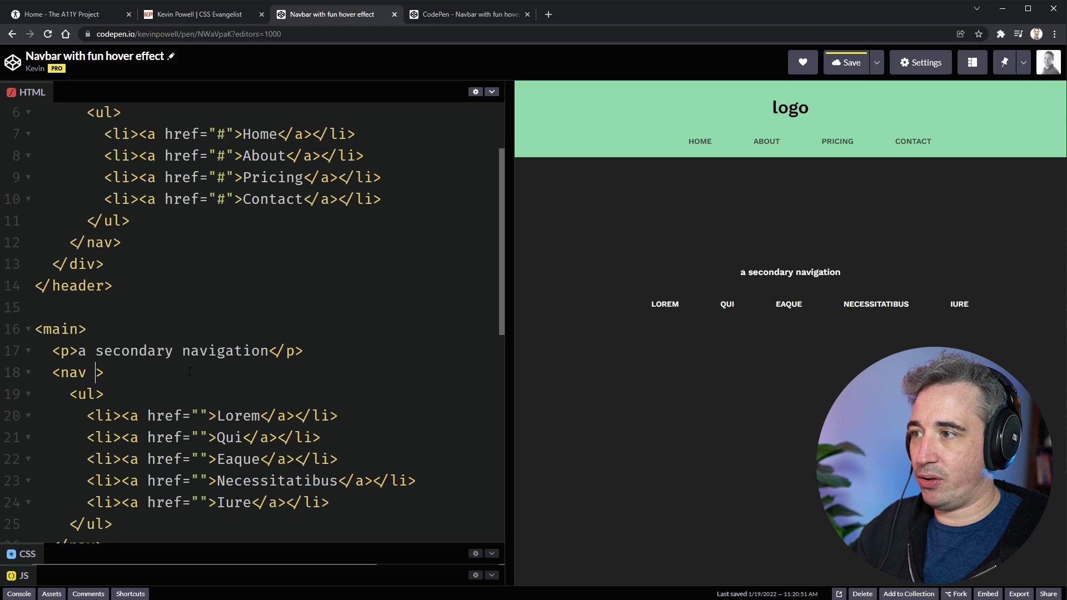
pyautogui.hotkey('ctrl', 'v')
pyautogui.doubleClick(222, 374)
pyautogui.write('secondary')
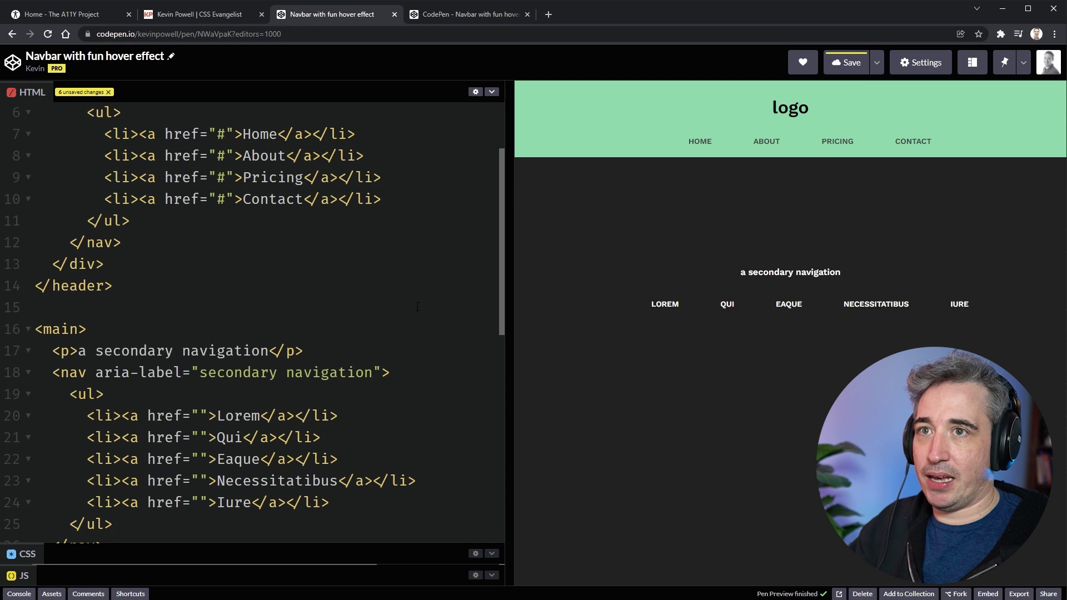
# In the debug view, check Narrator announces both navigation landmarks, then switch to the A11Y Project tab
pyautogui.click(430, 15)
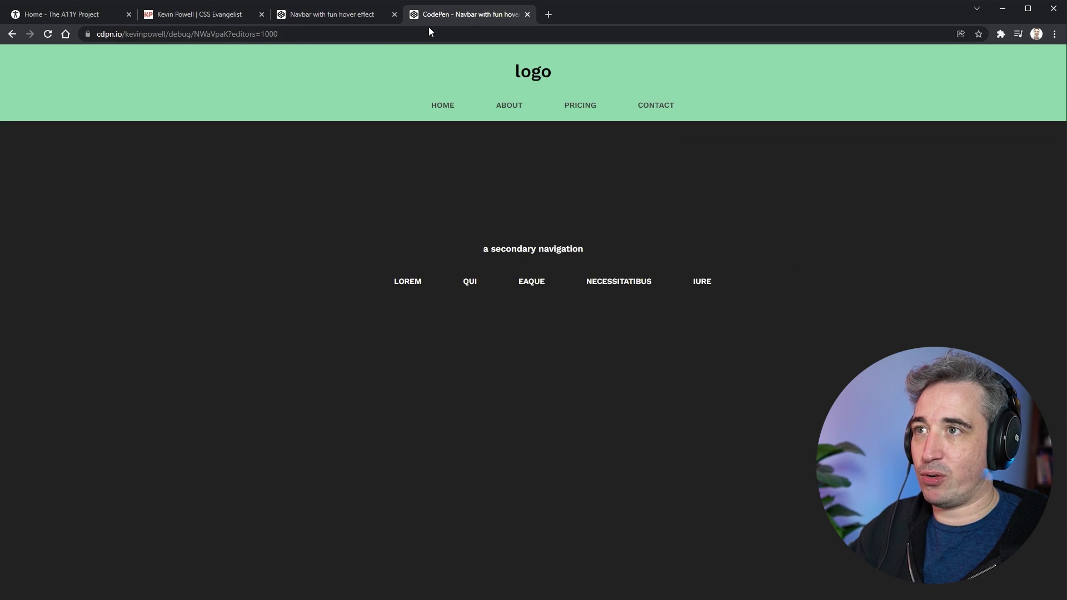
pyautogui.click(49, 35)
pyautogui.press('Tab')
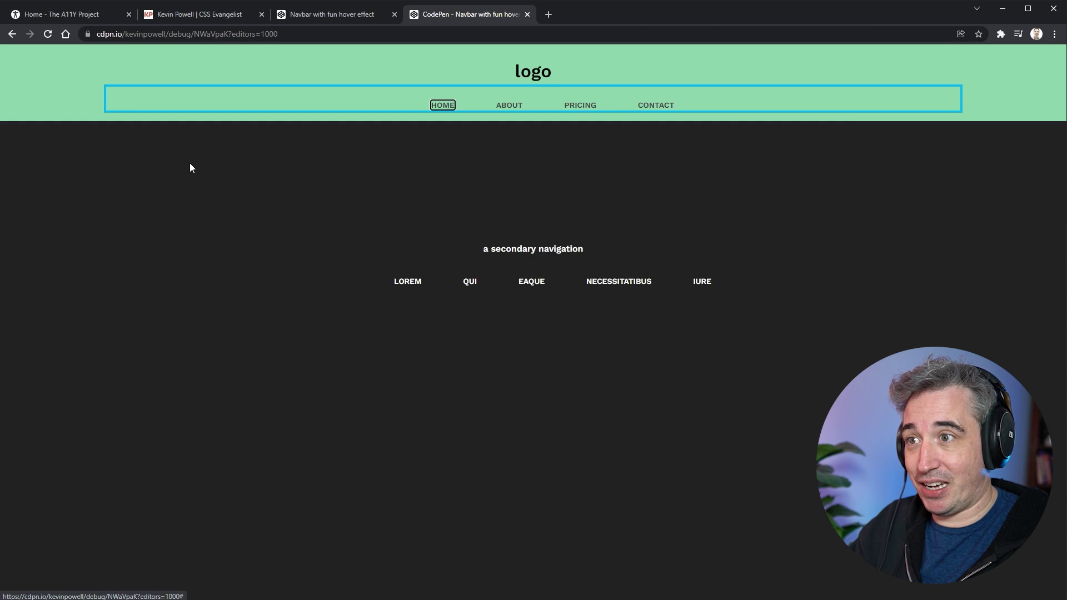
pyautogui.press('d')
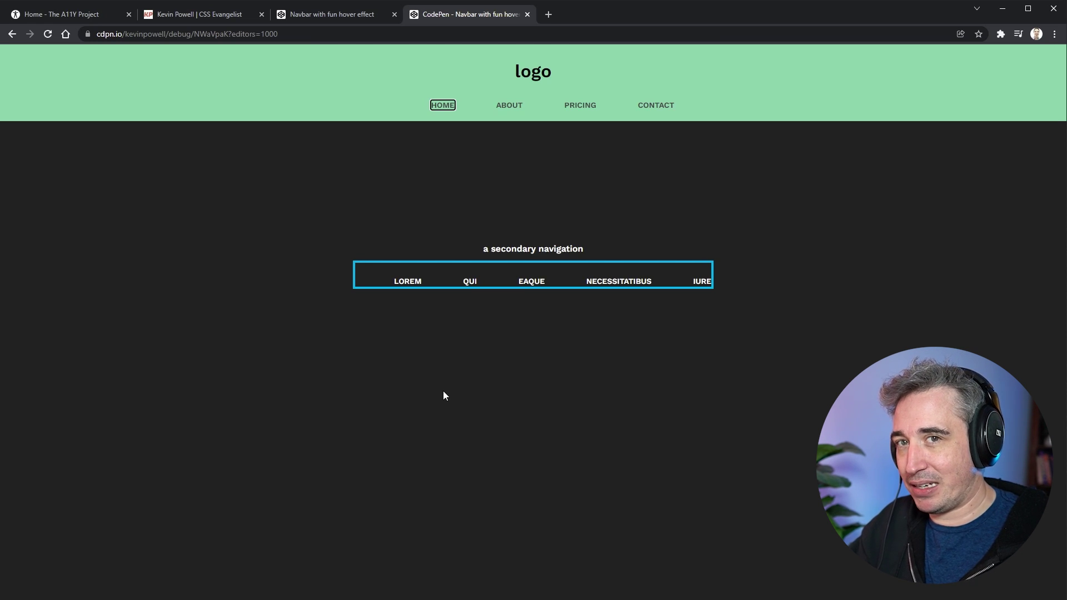
pyautogui.click(71, 13)
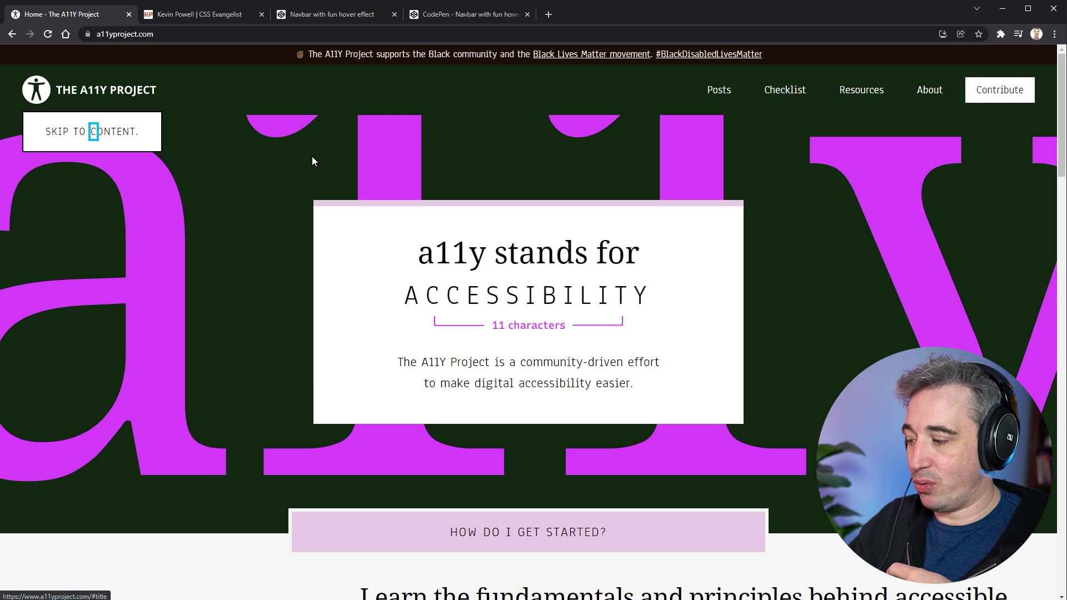
# Use the Skip to content link to move keyboard focus past the header into the main content
pyautogui.press('Return')
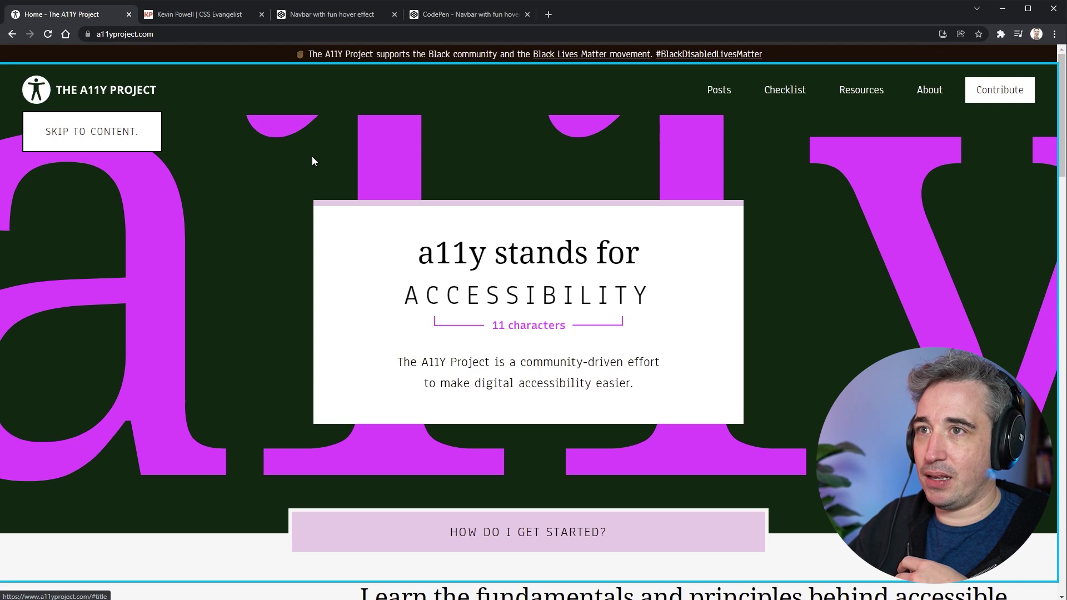
pyautogui.press('Tab')
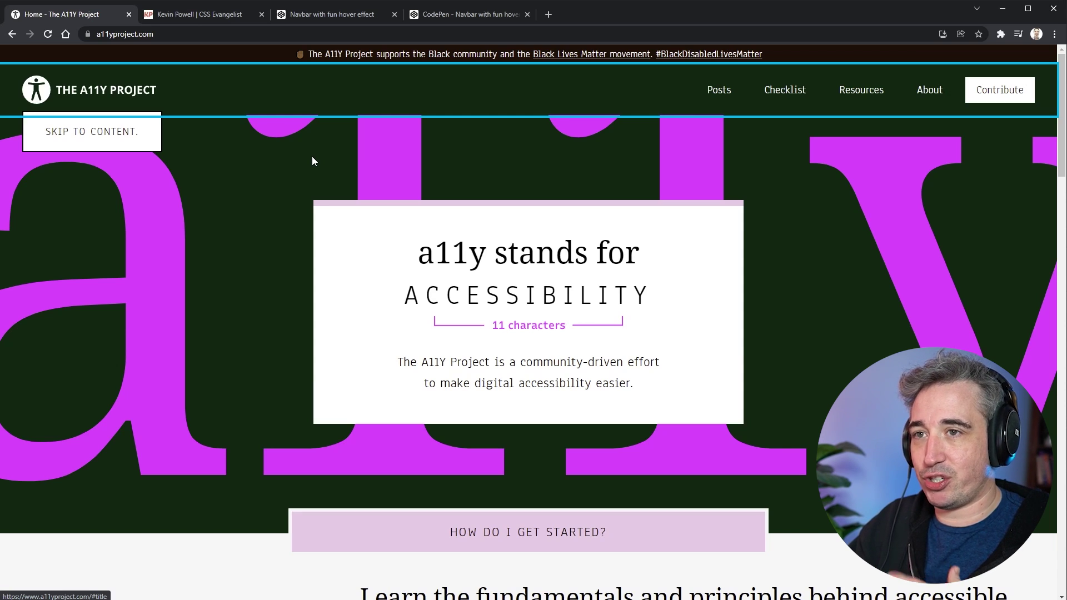
pyautogui.press('Return')
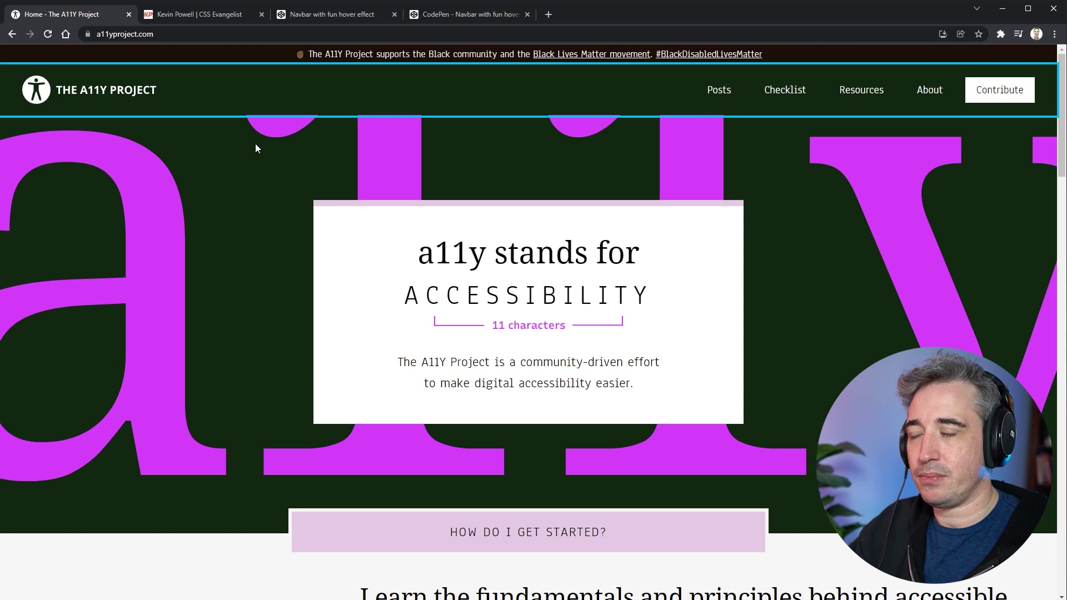
pyautogui.scroll(-6, 255, 148)
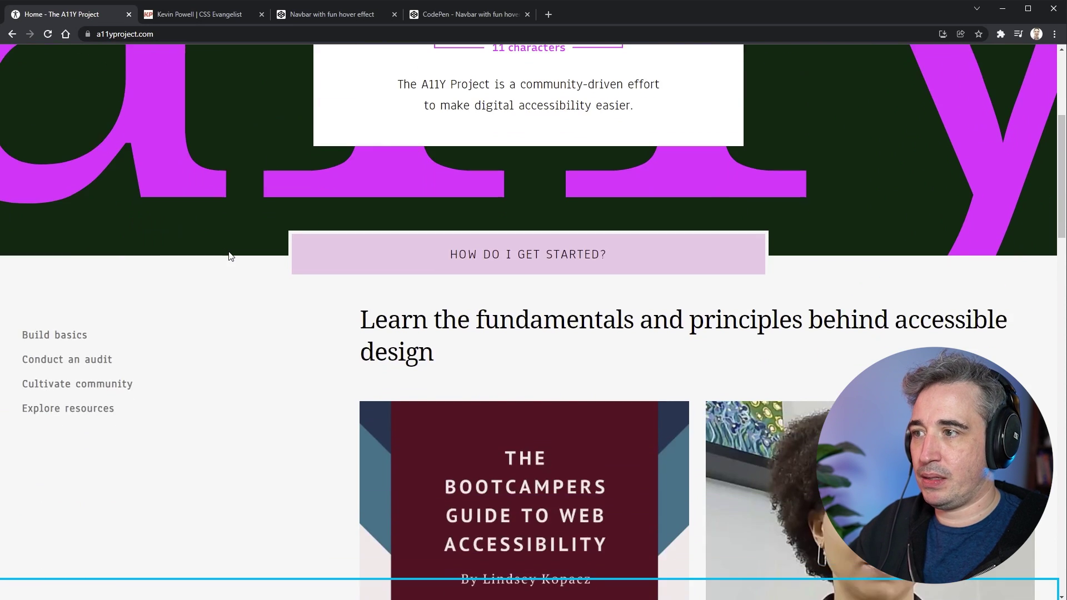
# Focus the sidebar navigation and scroll to show Build basics through Explore resources
pyautogui.press('Tab')
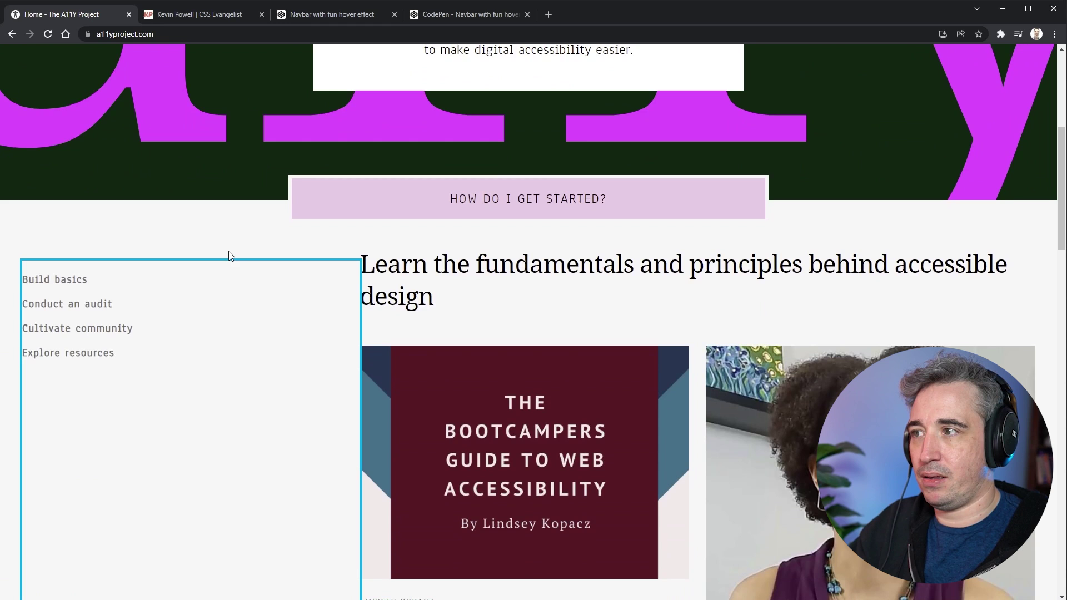
pyautogui.scroll(-1, 230, 256)
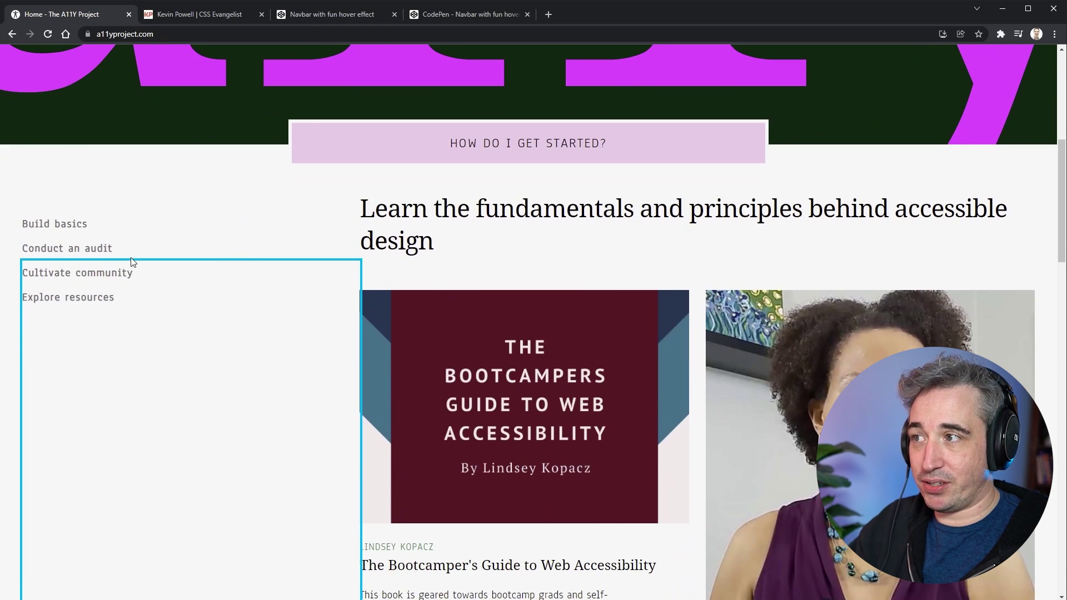
pyautogui.scroll(1, 132, 262)
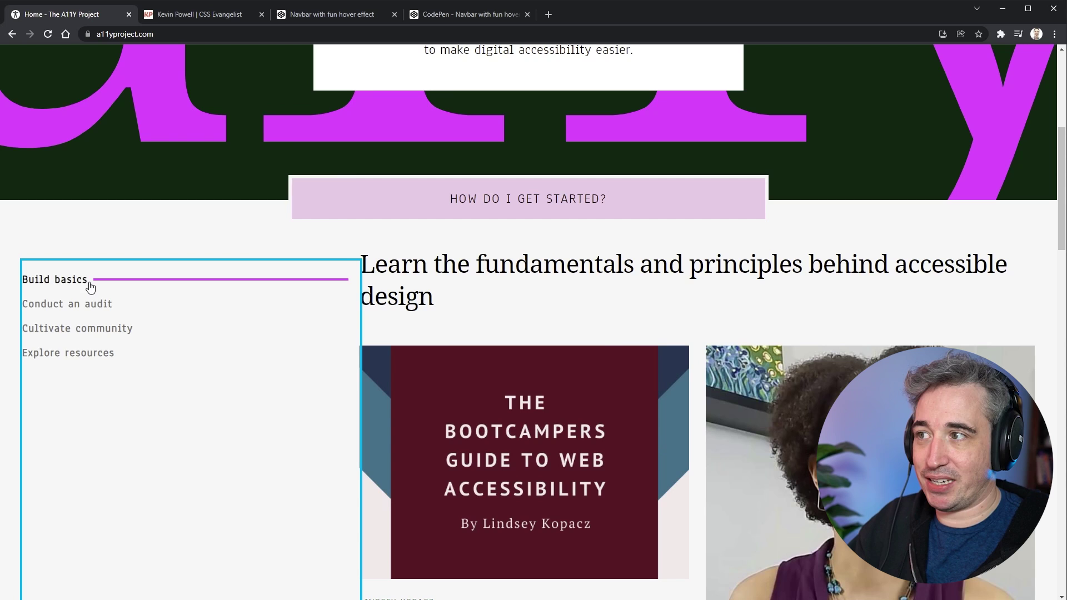
pyautogui.scroll(-7, 575, 333)
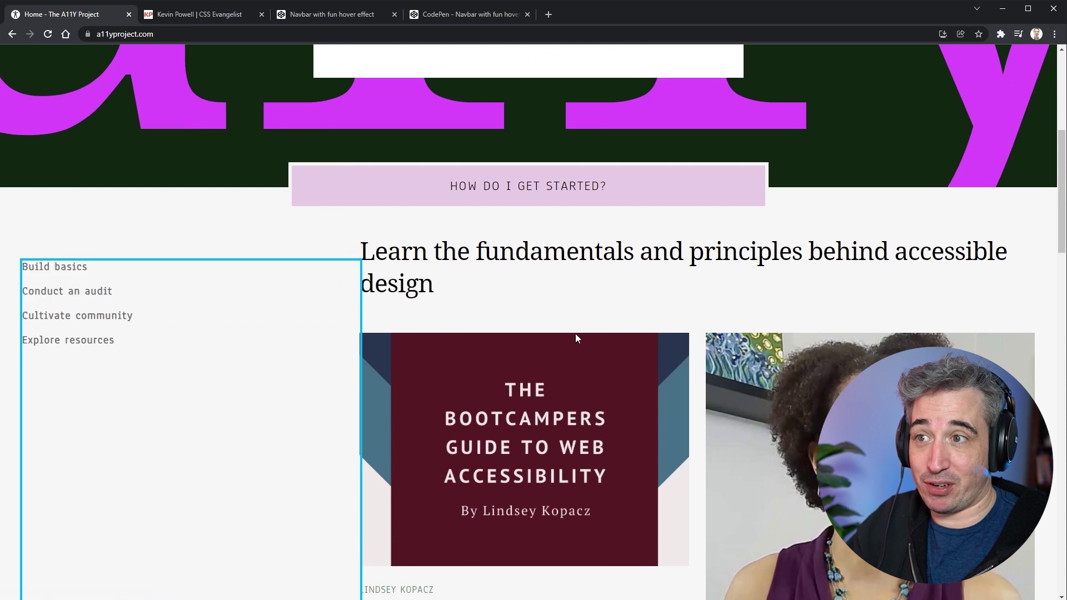
pyautogui.scroll(-8, 572, 334)
pyautogui.scroll(12, 656, 292)
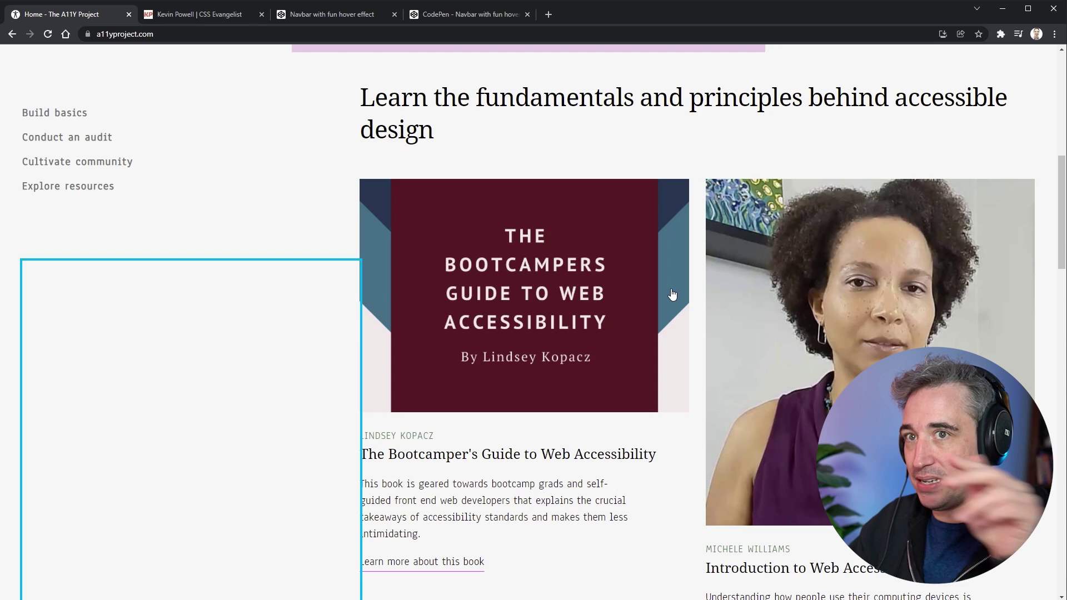
pyautogui.scroll(9, 543, 183)
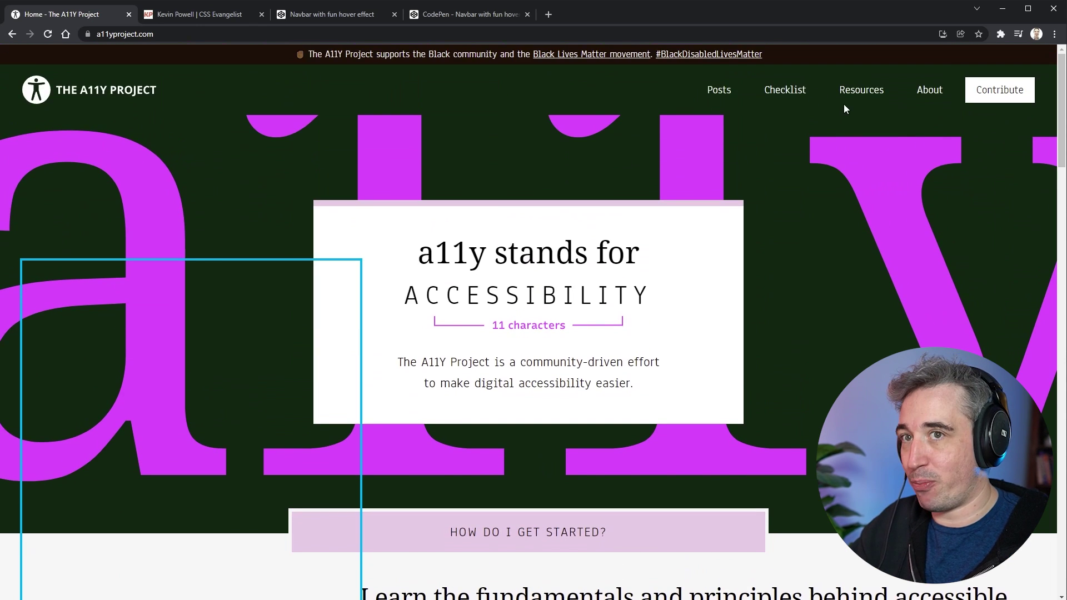
pyautogui.scroll(-6, 875, 162)
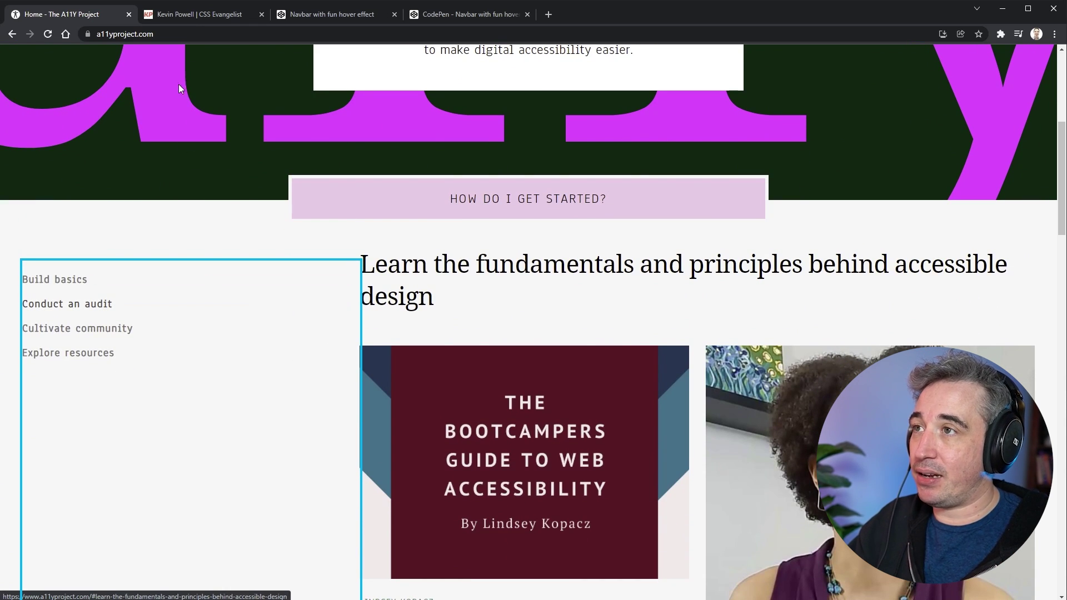
# Switch to the kevinpowell.co tab, focus the HOME link, and scroll to the footer and back
pyautogui.click(199, 21)
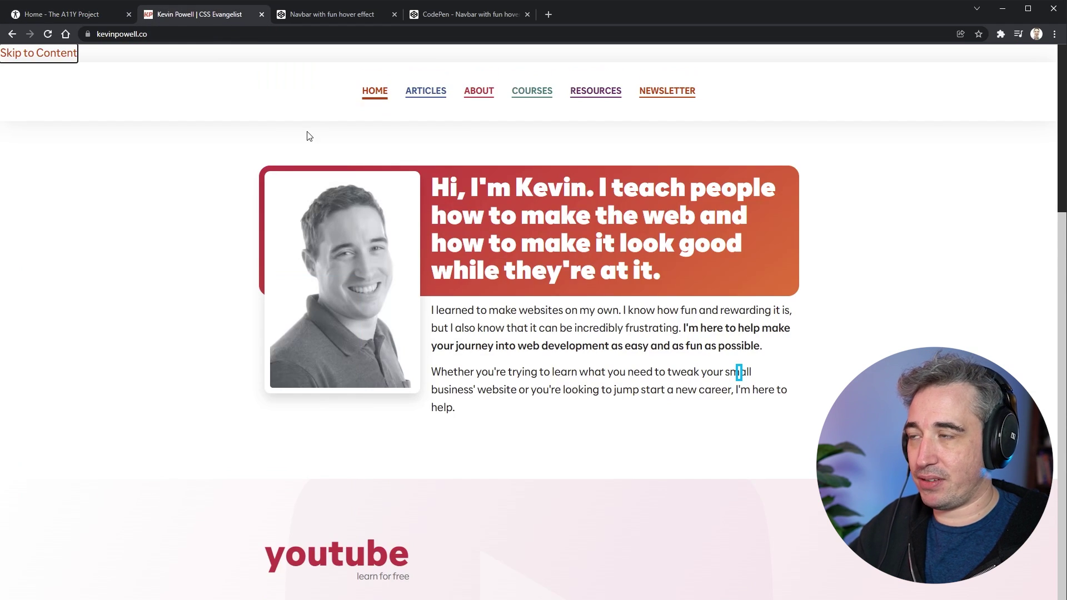
pyautogui.press('Tab')
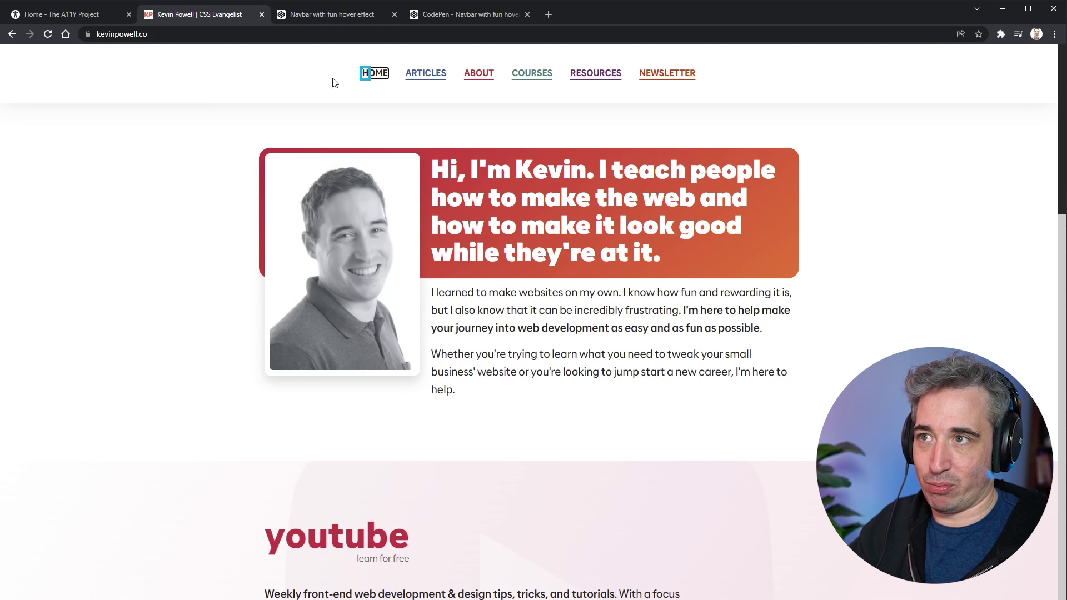
pyautogui.scroll(-20, 619, 236)
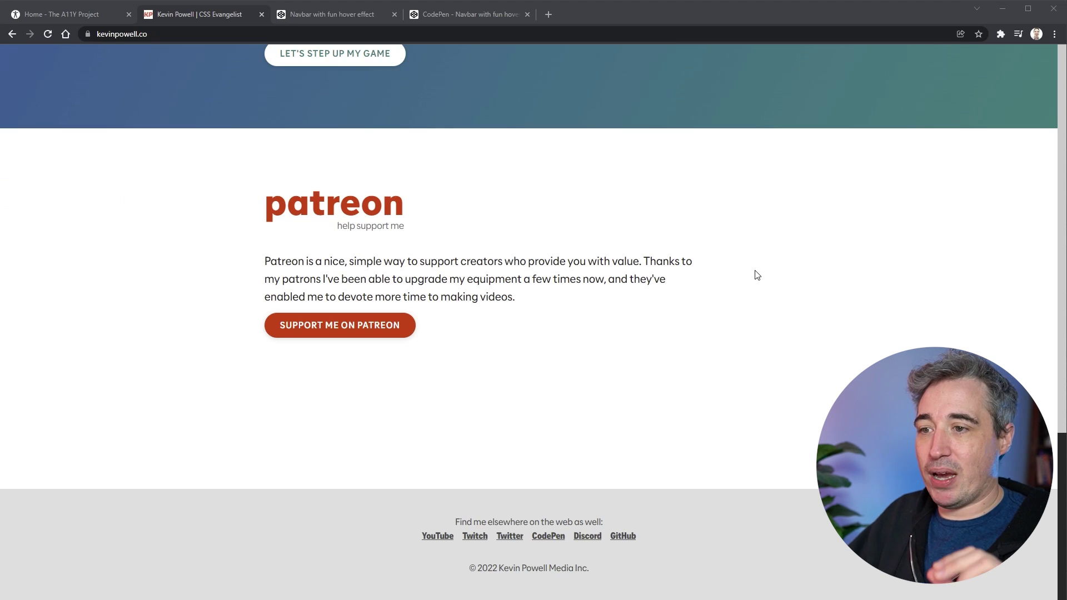
pyautogui.scroll(15, 750, 269)
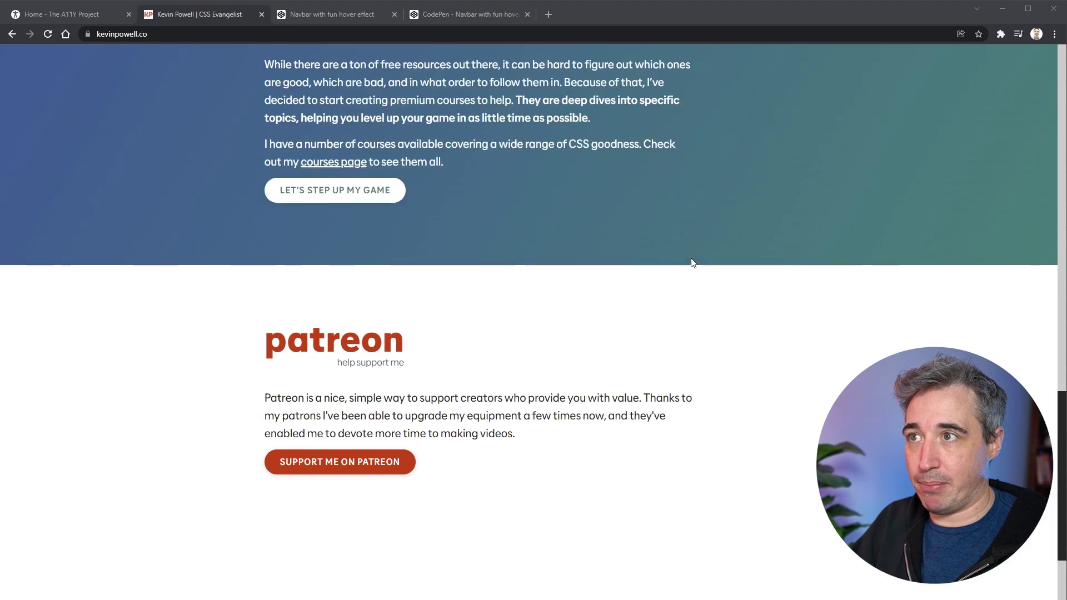
# Inspect the page's nav and enlarge and reposition the DevTools window for easier reading
pyautogui.rightClick(330, 74)
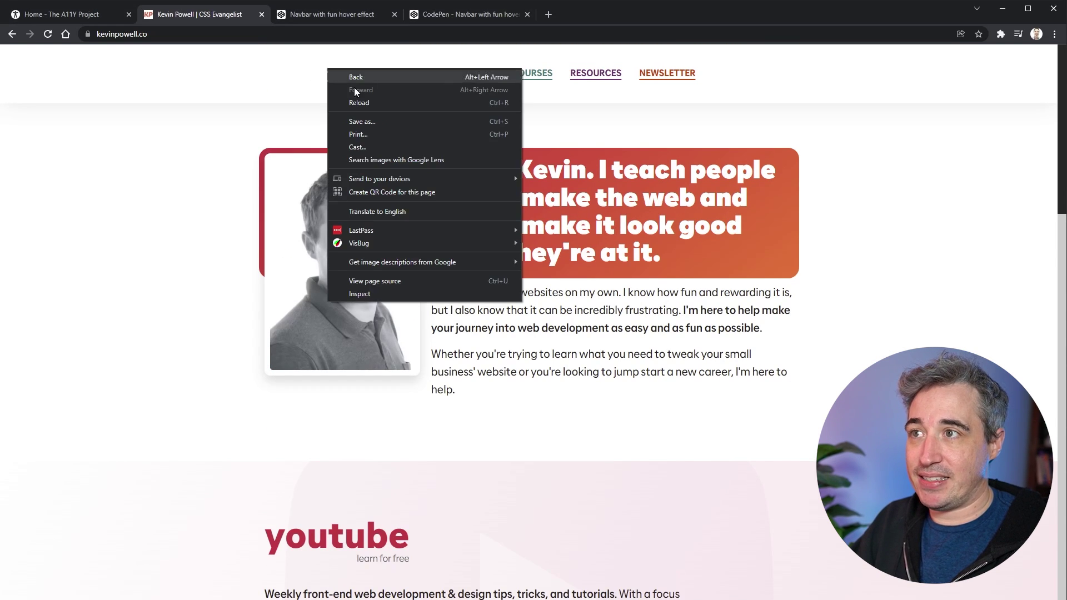
pyautogui.click(372, 293)
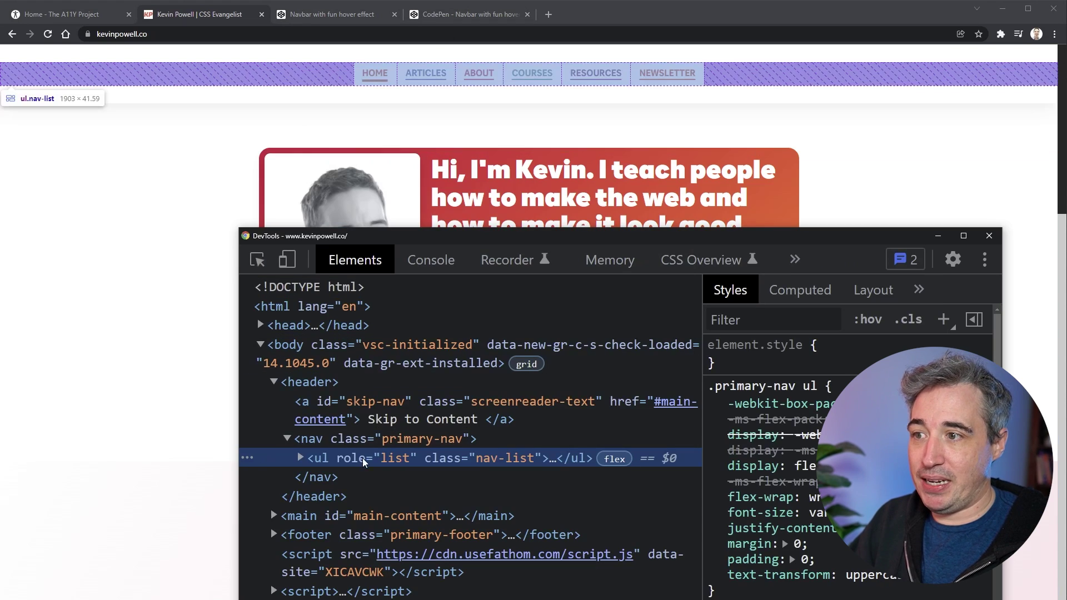
pyautogui.moveTo(398, 241); pyautogui.dragTo(269, 67)
pyautogui.hotkey('ctrl', '+')
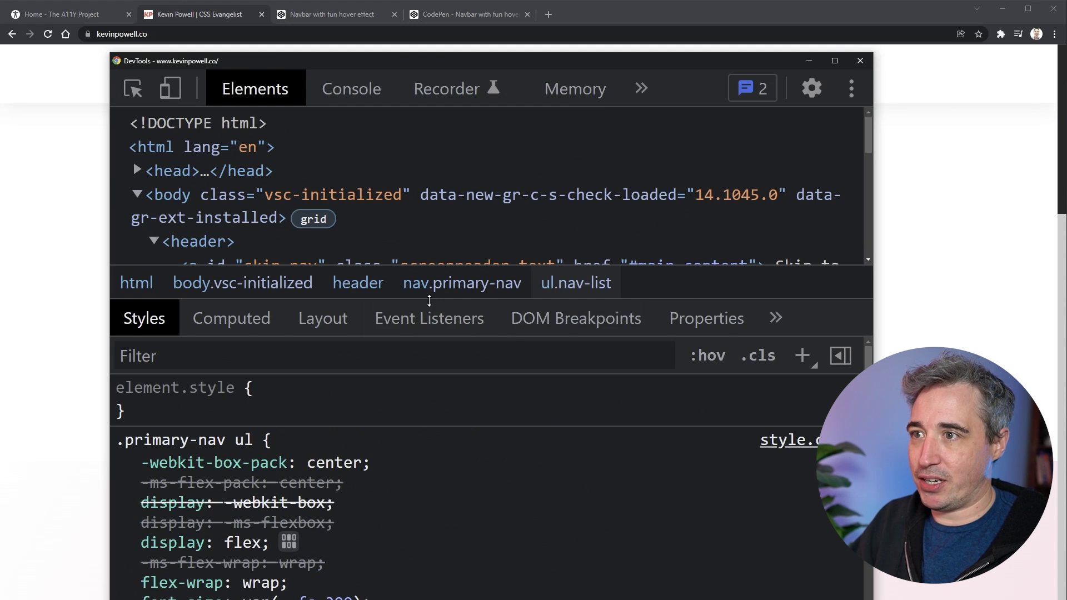
pyautogui.moveTo(428, 297); pyautogui.dragTo(425, 592)
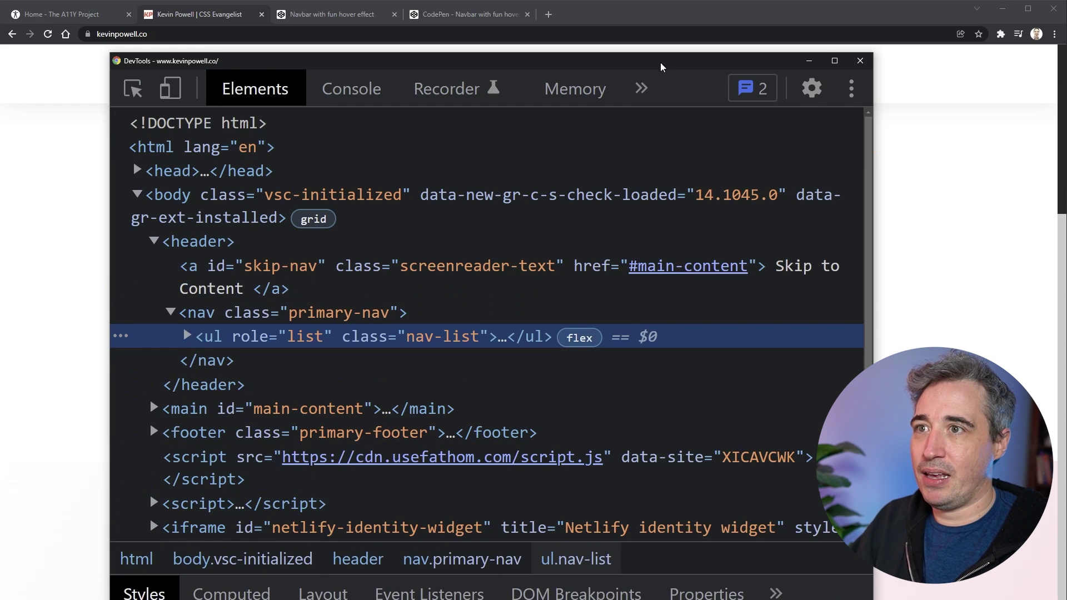
pyautogui.moveTo(664, 63); pyautogui.dragTo(677, 34)
# Paste a copy of nav.primary-nav into the expanded footer element, then close DevTools
pyautogui.click(247, 284)
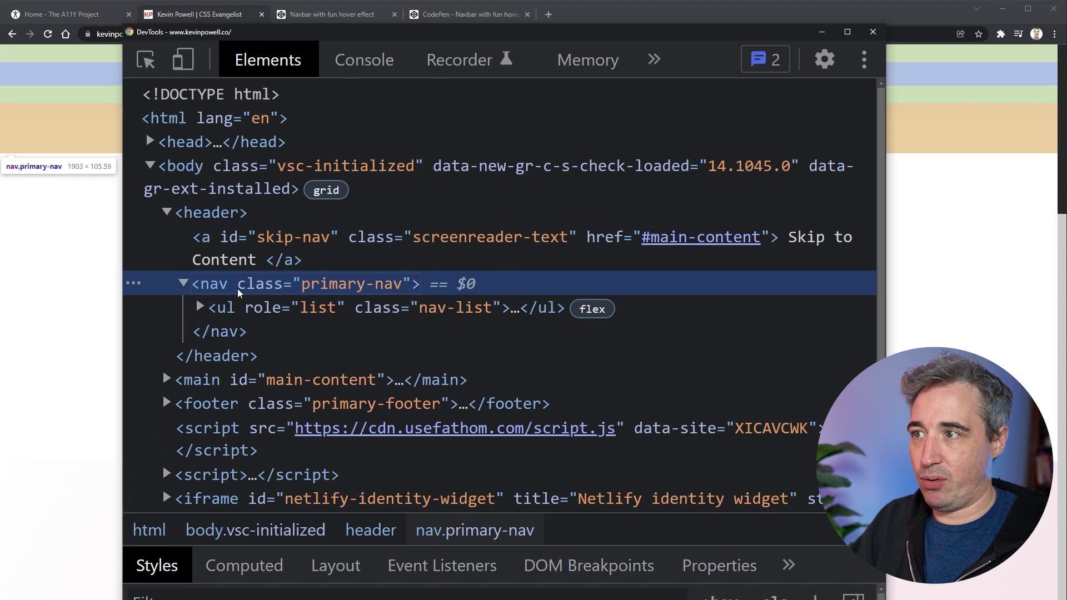
pyautogui.scroll(-3, 241, 311)
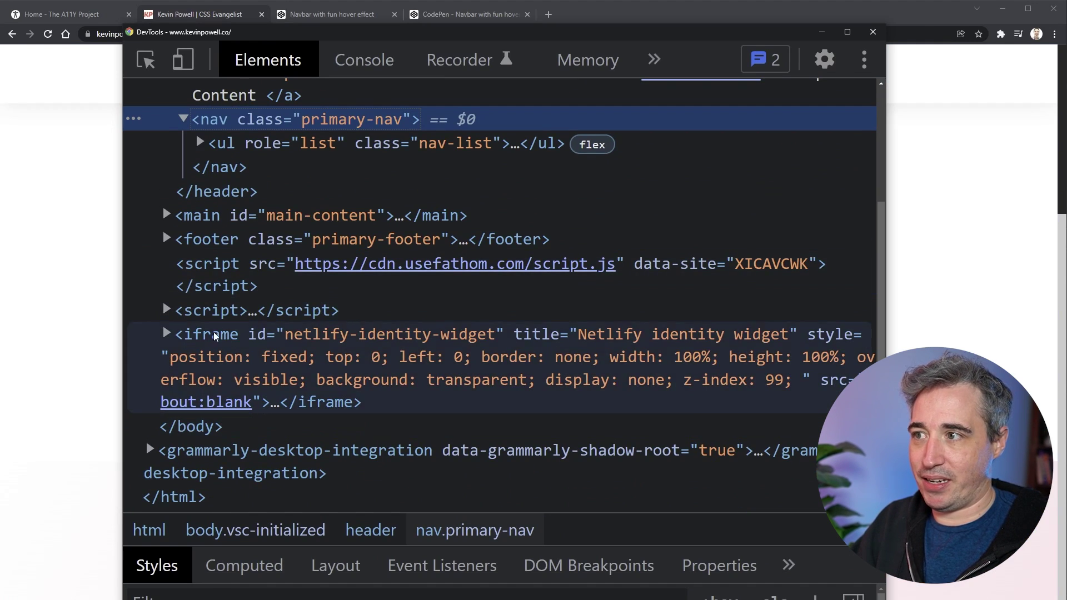
pyautogui.click(207, 238)
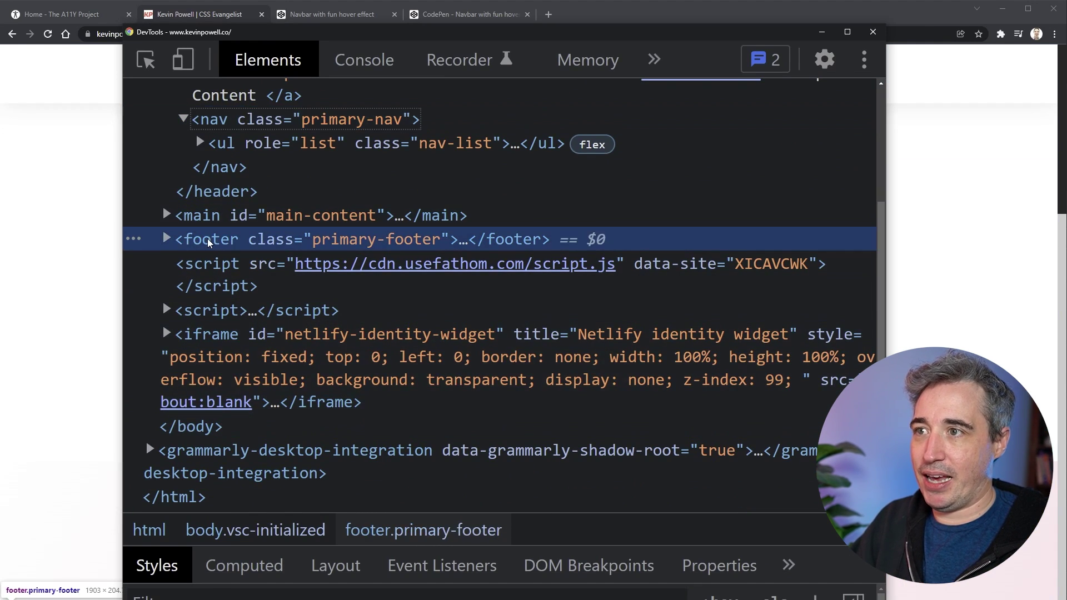
pyautogui.click(170, 239)
pyautogui.hotkey('ctrl', 'v')
pyautogui.click(233, 312)
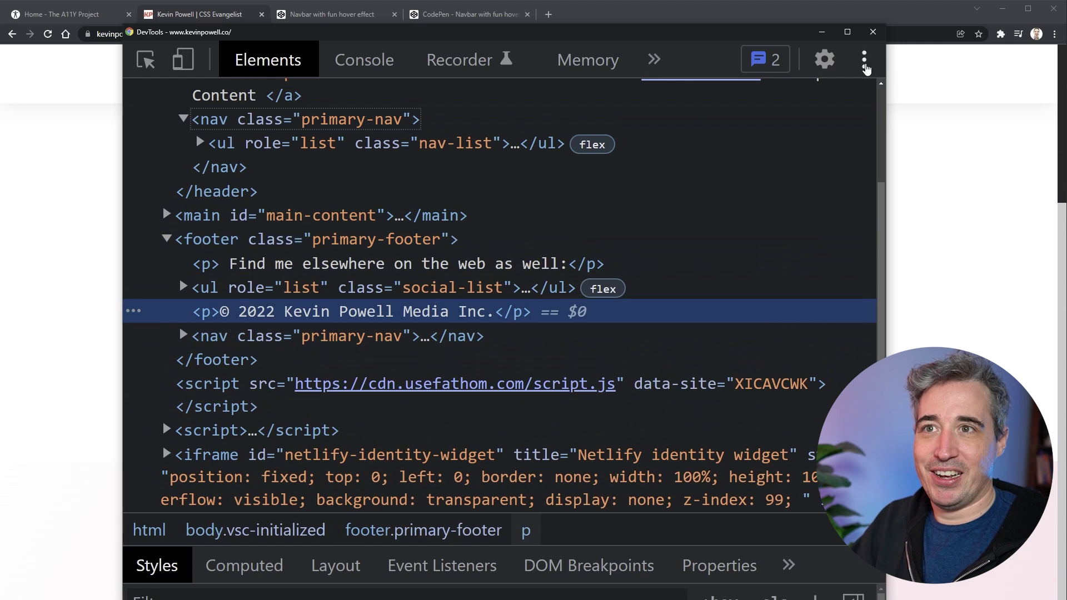
pyautogui.click(821, 32)
# Jump between the header and footer navs with End and Home, then return to the A11Y Project tab
pyautogui.press('End')
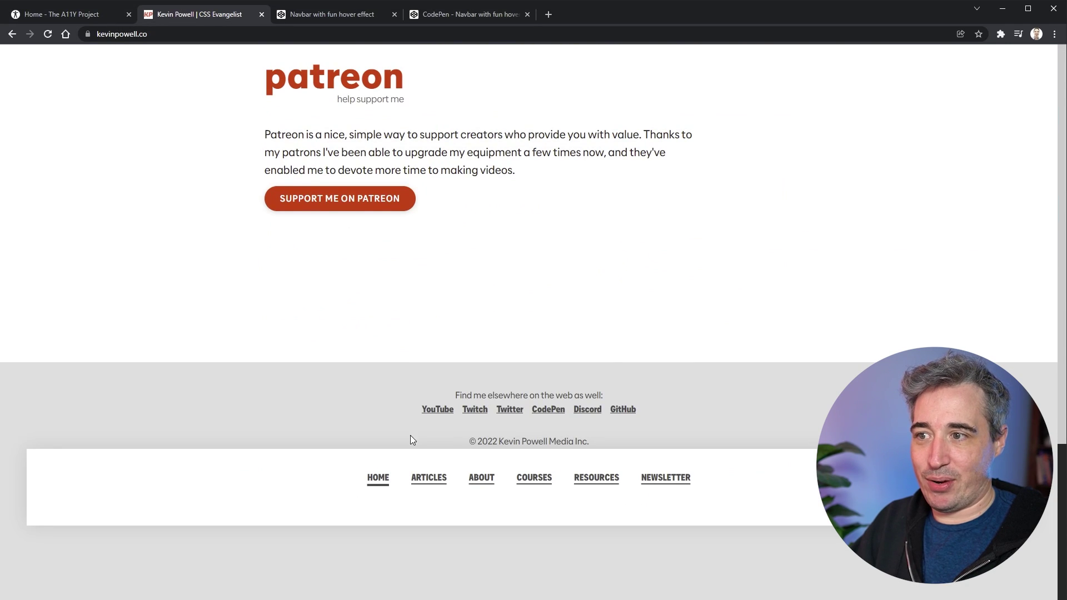
pyautogui.press('Home')
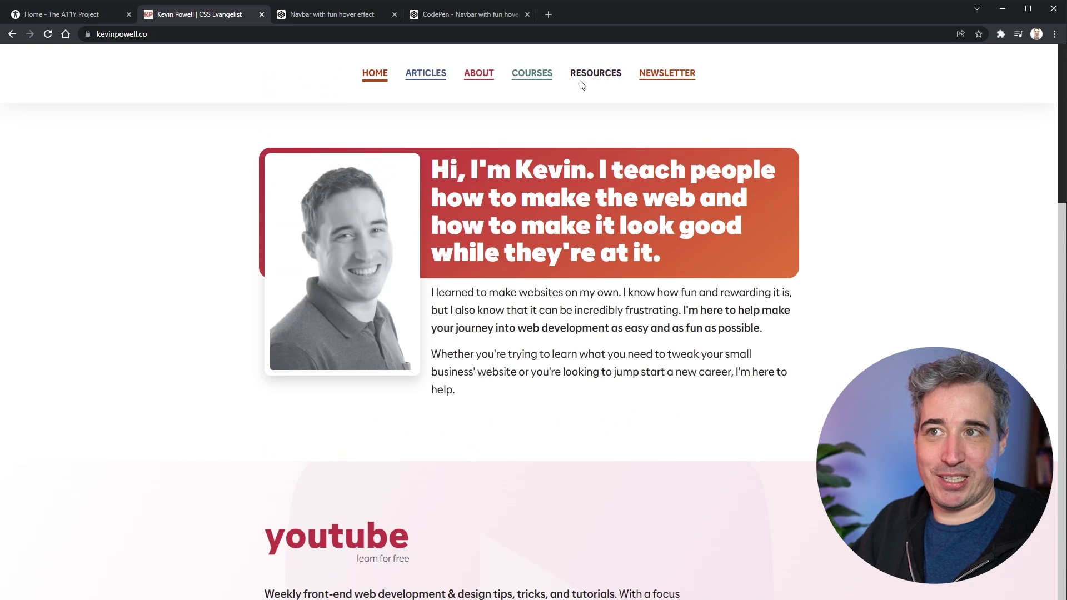
pyautogui.press('End')
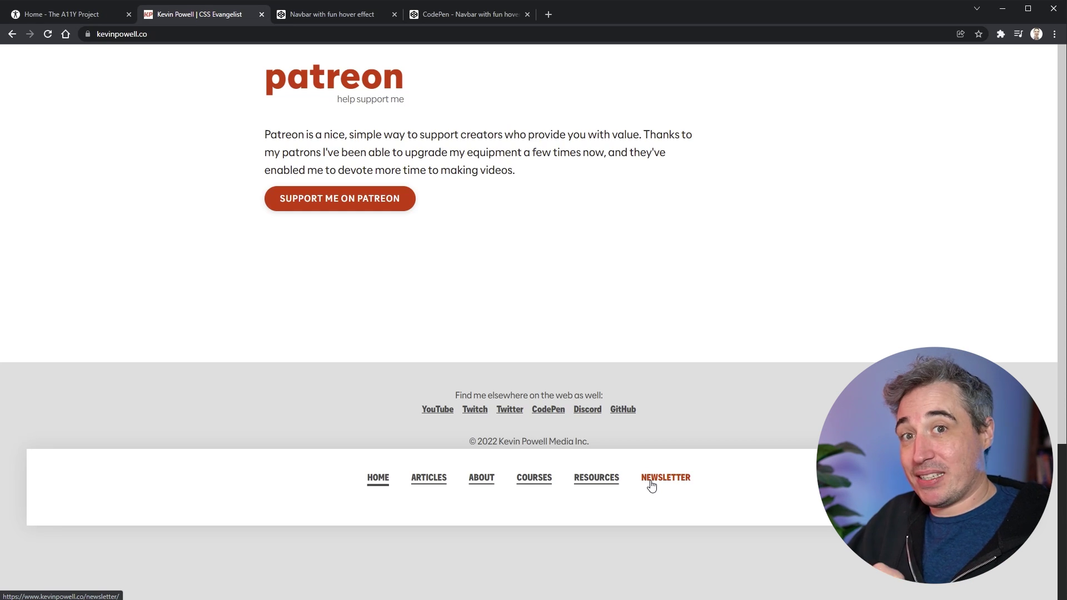
pyautogui.hotkey('ctrl', 'shift', 'Tab')
pyautogui.scroll(-5, 138, 310)
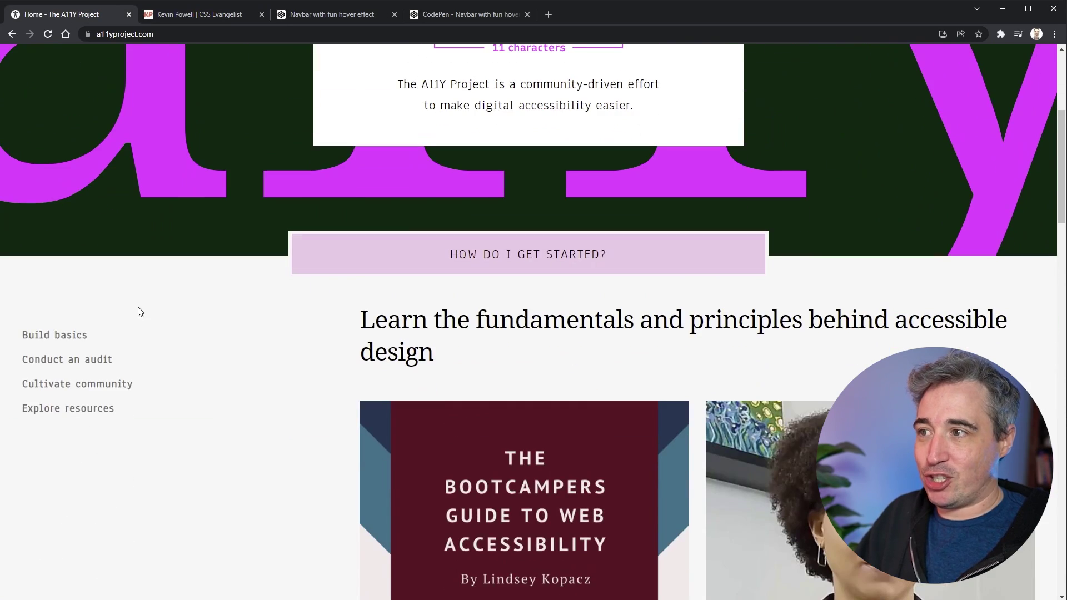
pyautogui.scroll(-20, 306, 477)
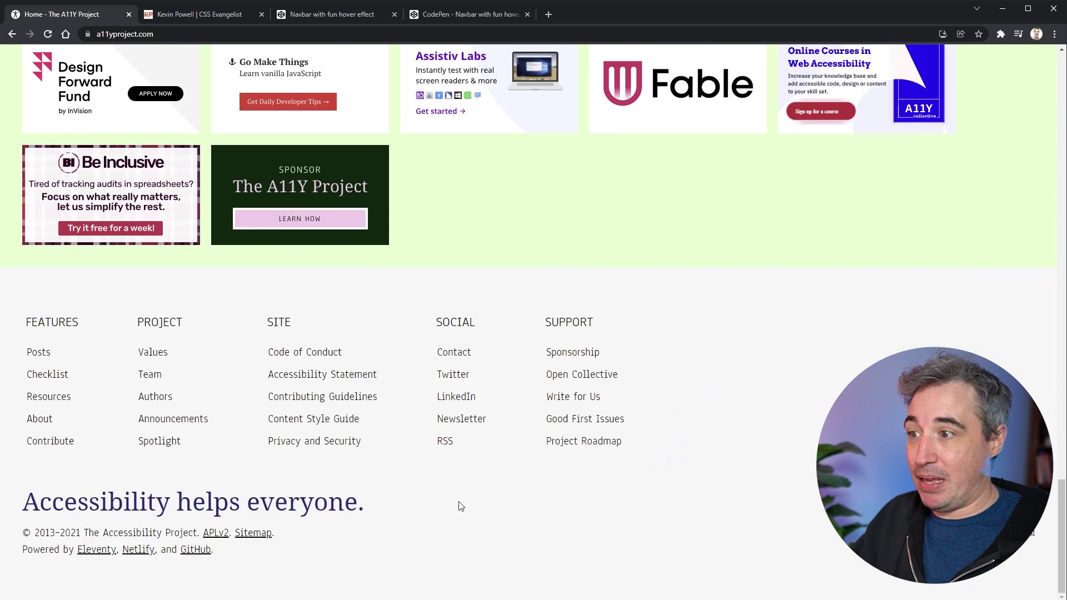
pyautogui.scroll(20, 580, 394)
pyautogui.scroll(15, 580, 394)
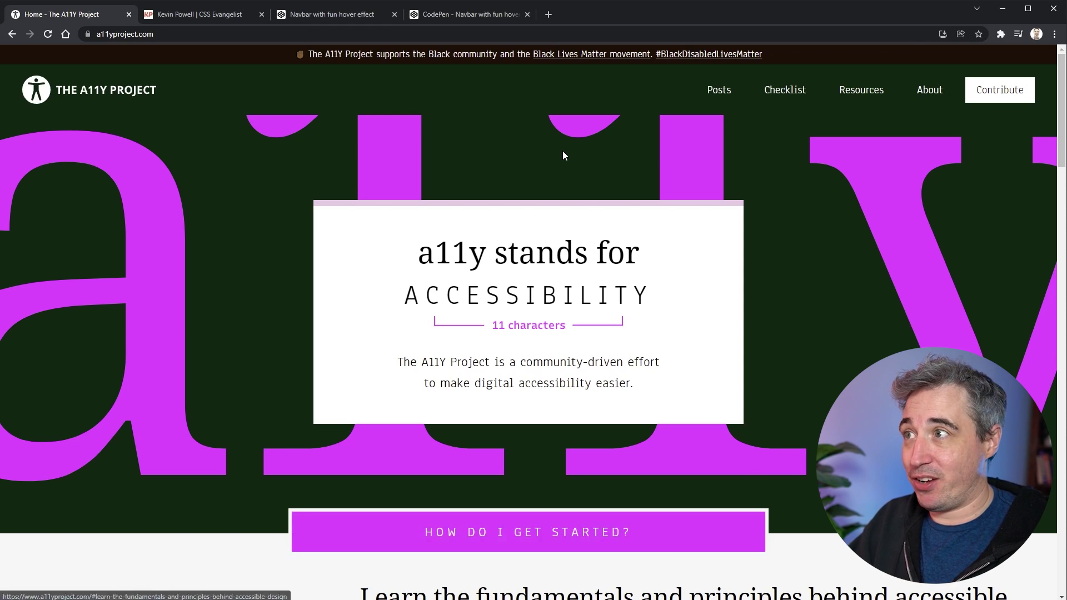
# Move focus backward through the A11Y Project header links toward the Skip to content link
pyautogui.scroll(-5, 562, 155)
pyautogui.scroll(5, 289, 212)
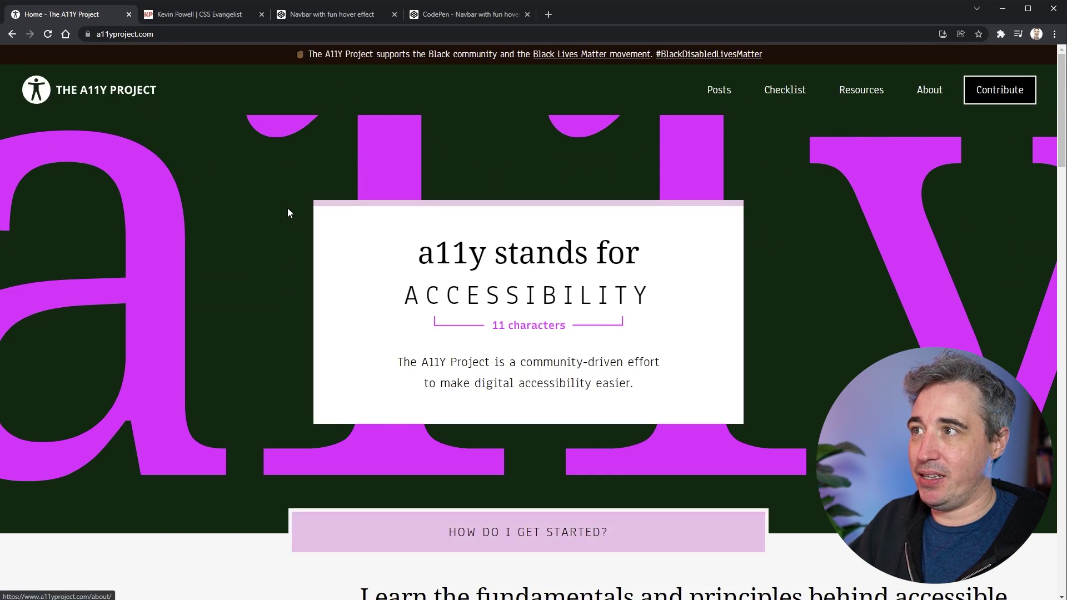
pyautogui.hotkey('shift', 'Tab')
pyautogui.hotkey('shift', 'Tab')
pyautogui.hotkey('shift', 'Tab')
pyautogui.hotkey('shift', 'Tab')
pyautogui.hotkey('shift', 'Tab')
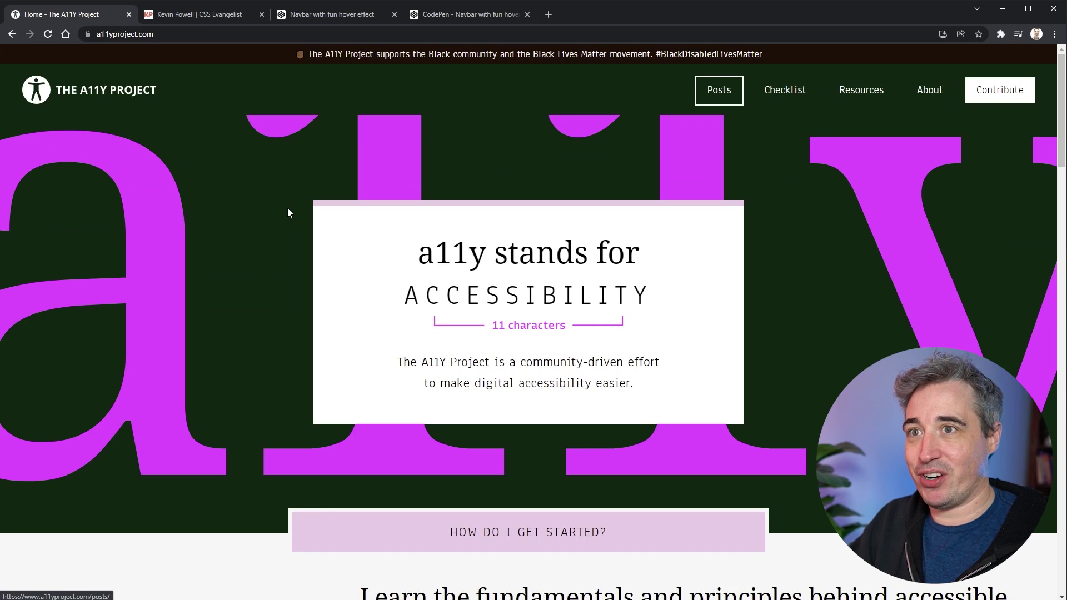